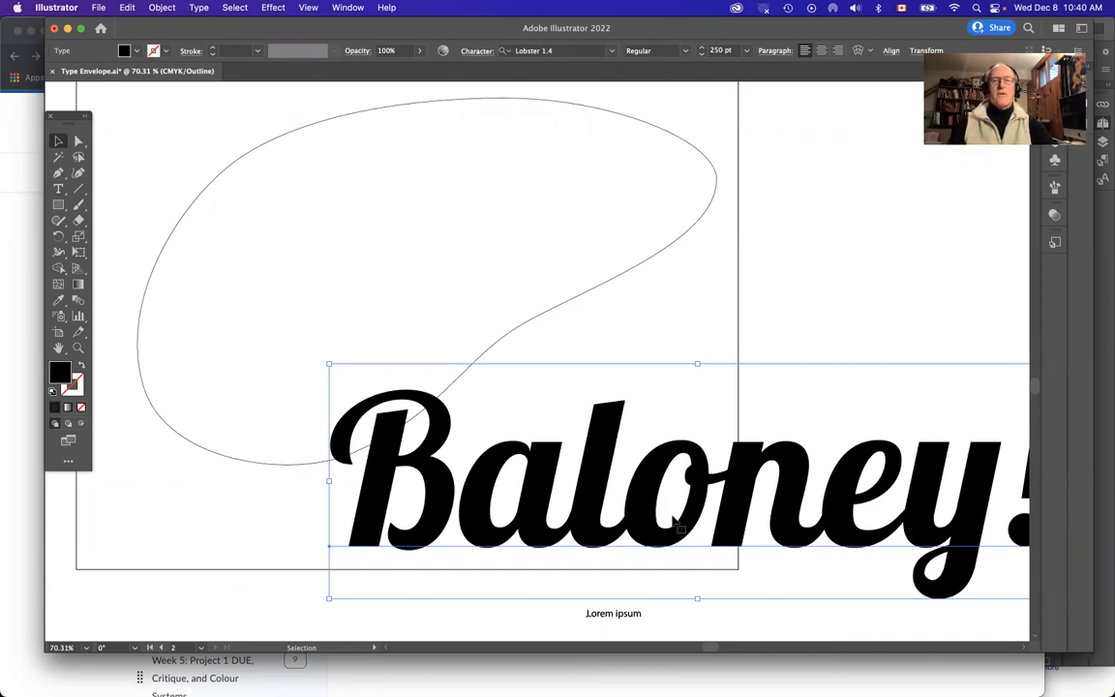
- In Preview mode, warp the "Baloney!" lettering into the black blob shape with Envelope Distort, Make with Top Object
key(super+y)
click(523, 298)
shift+click(557, 506)
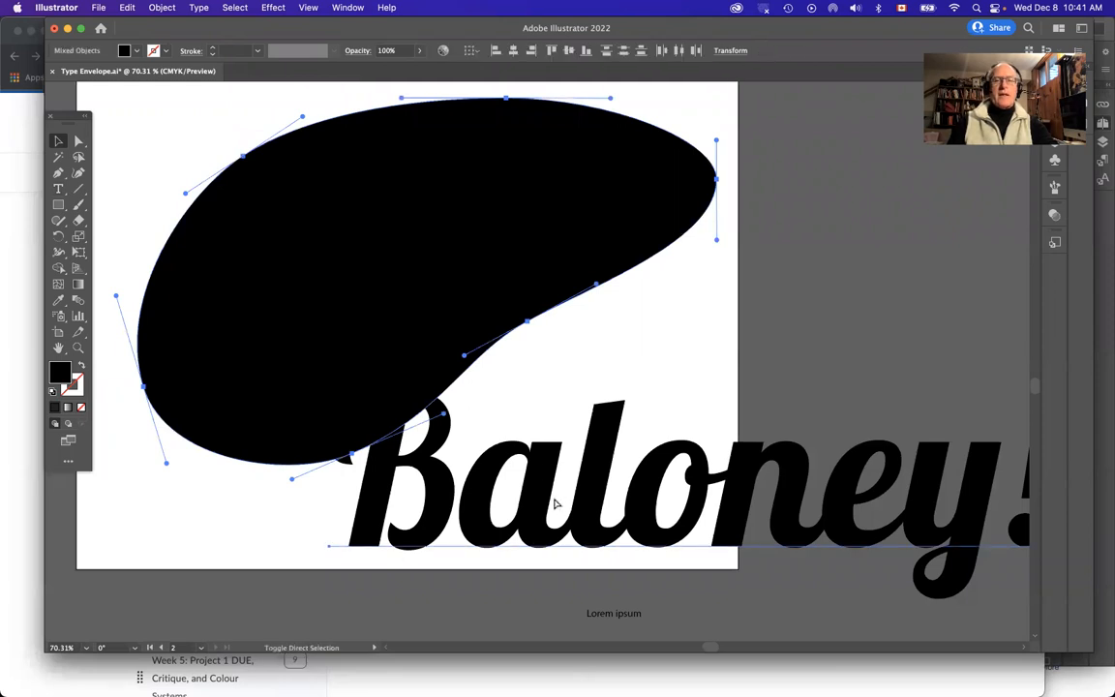
click(161, 8)
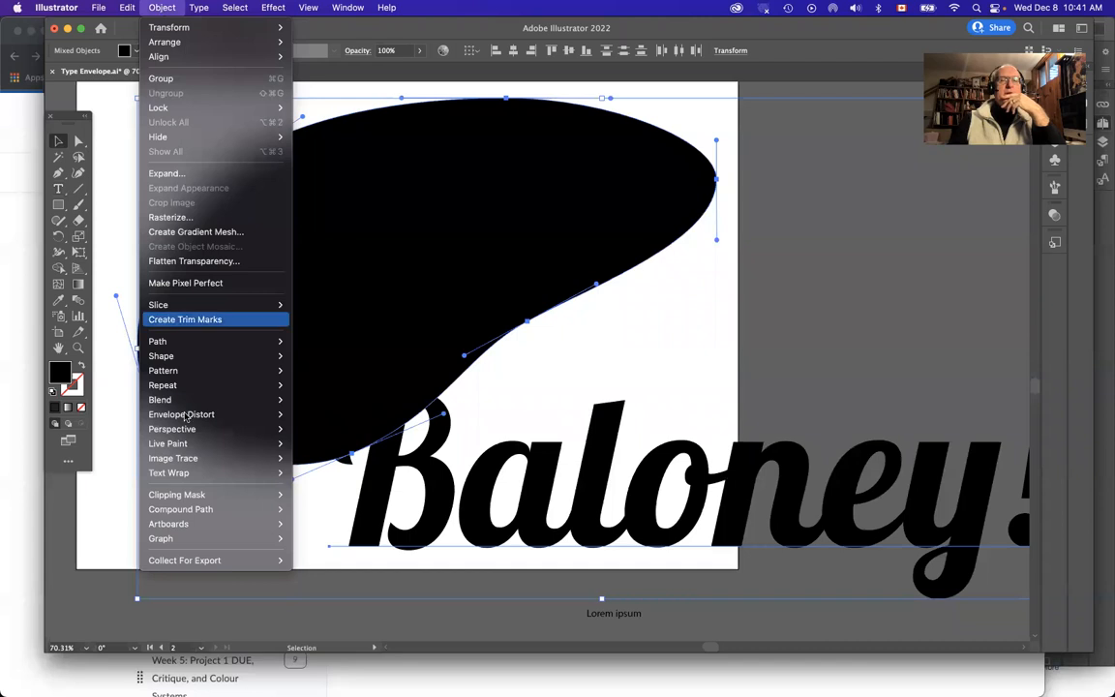
mouse_move(198, 420)
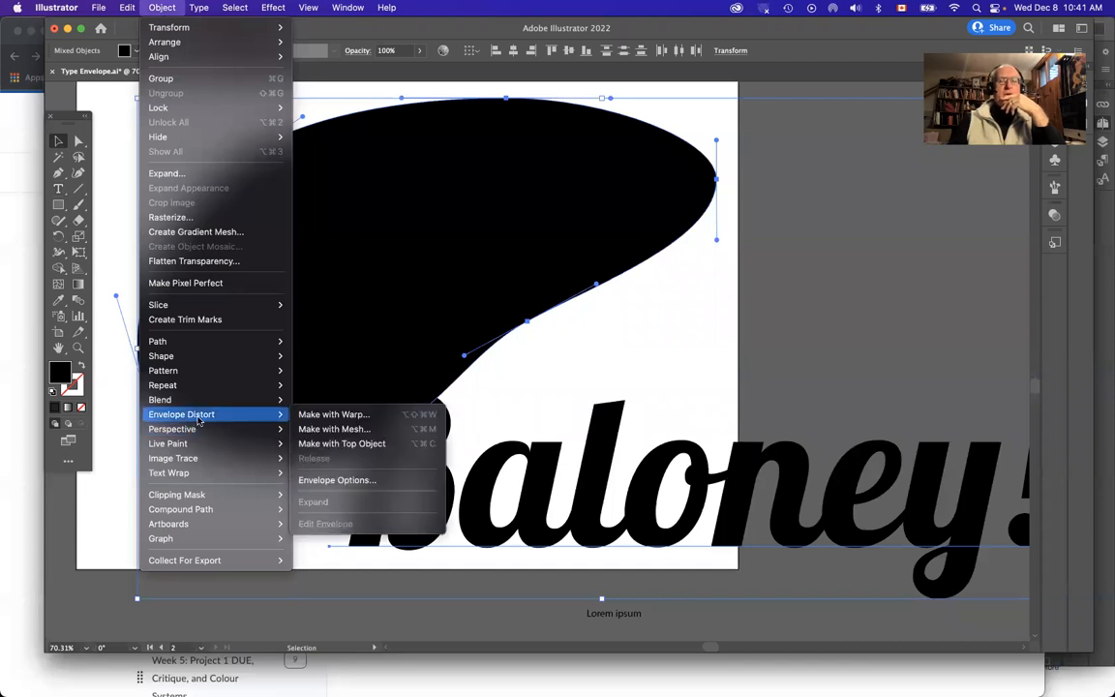
click(348, 447)
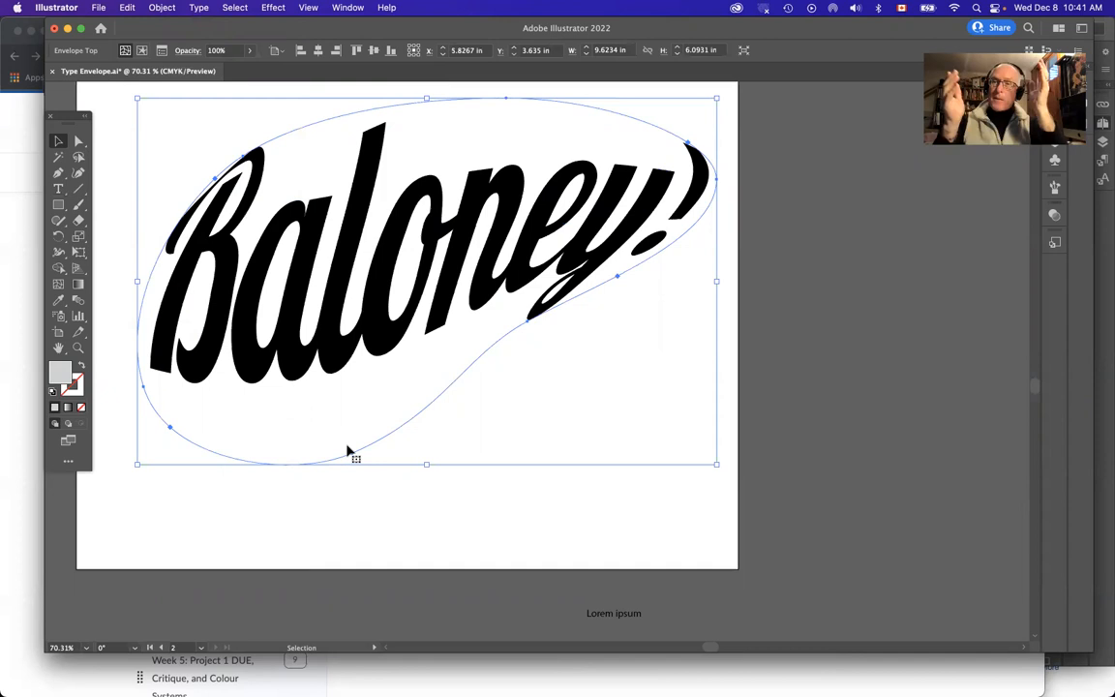
- Edit the text inside the envelope so the warped lettering reads "Balogna!"
double_click(407, 334)
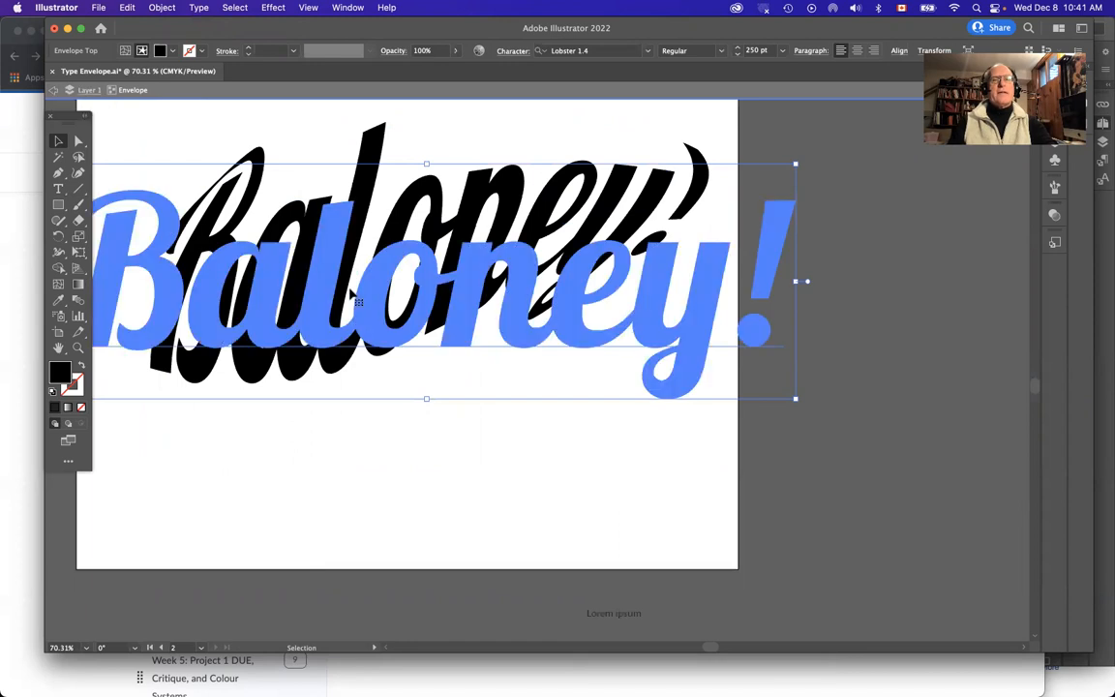
double_click(385, 334)
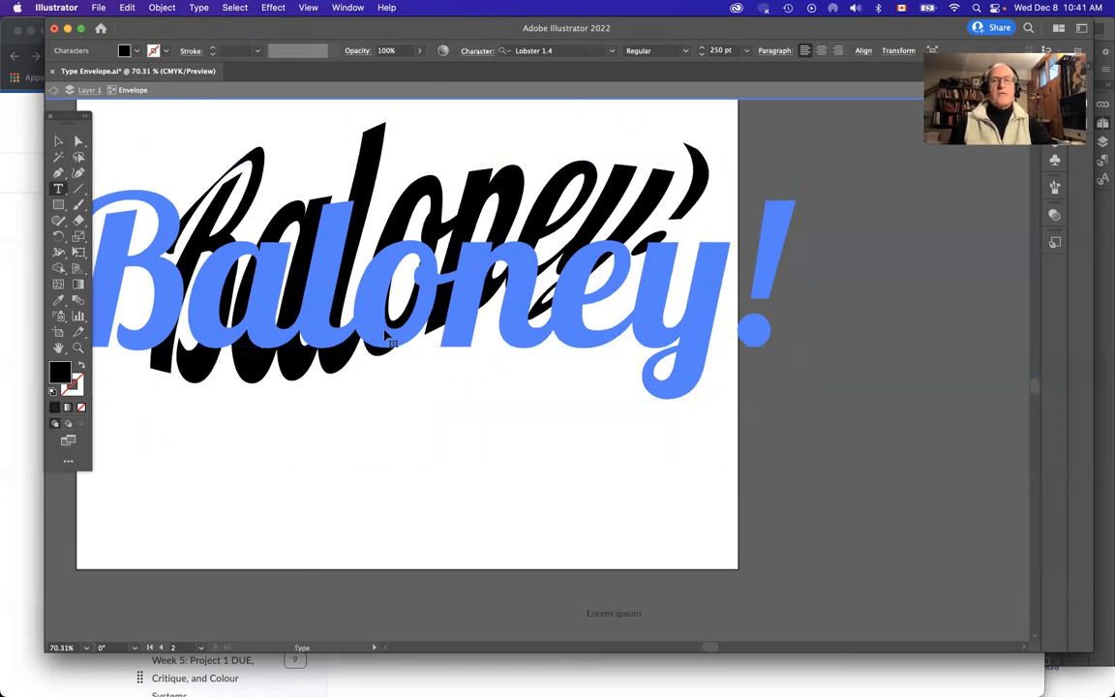
key(super+a)
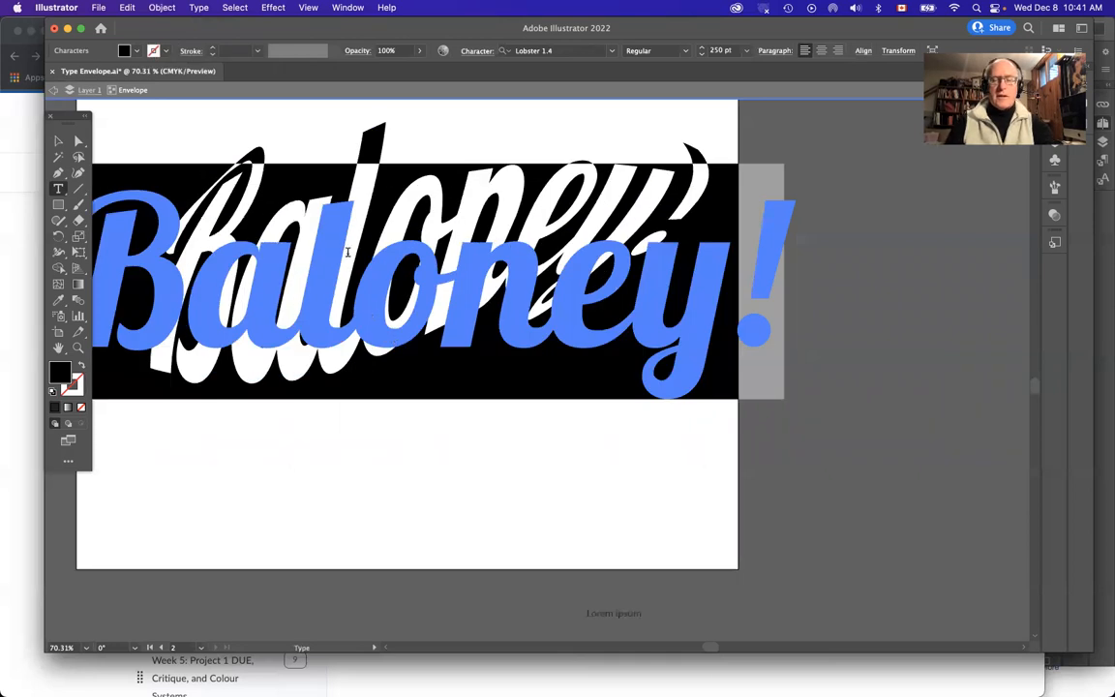
text(Balogna!)
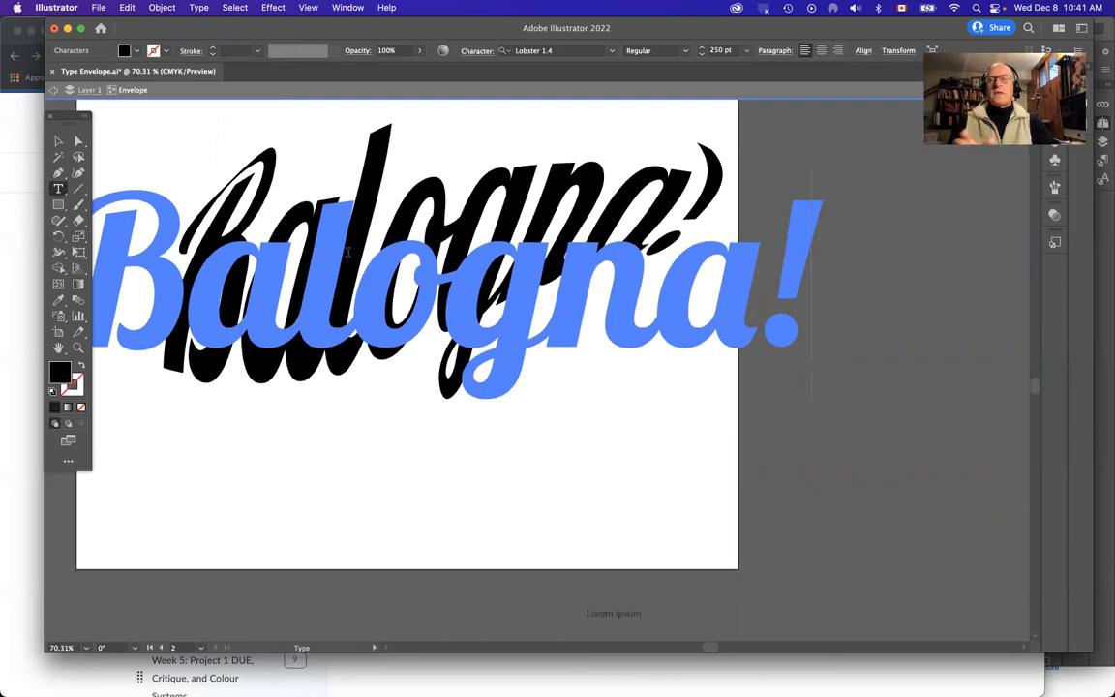
key(Escape)
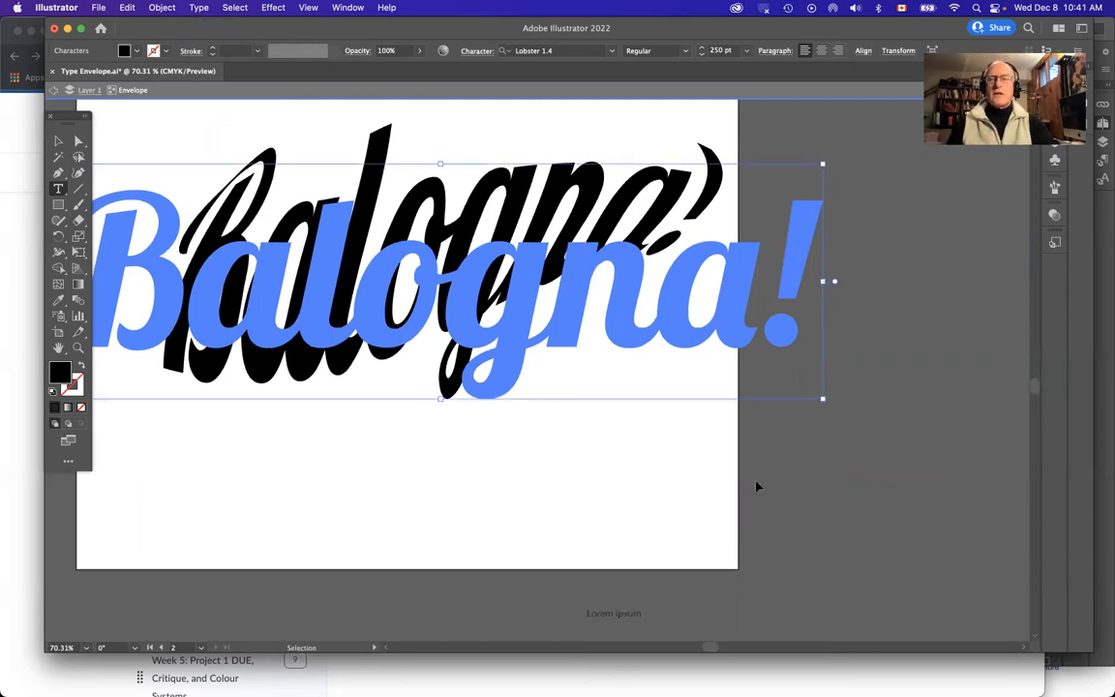
click(758, 486)
- Add a new fill to the envelope's appearance and colour it yellow
super+click(614, 195)
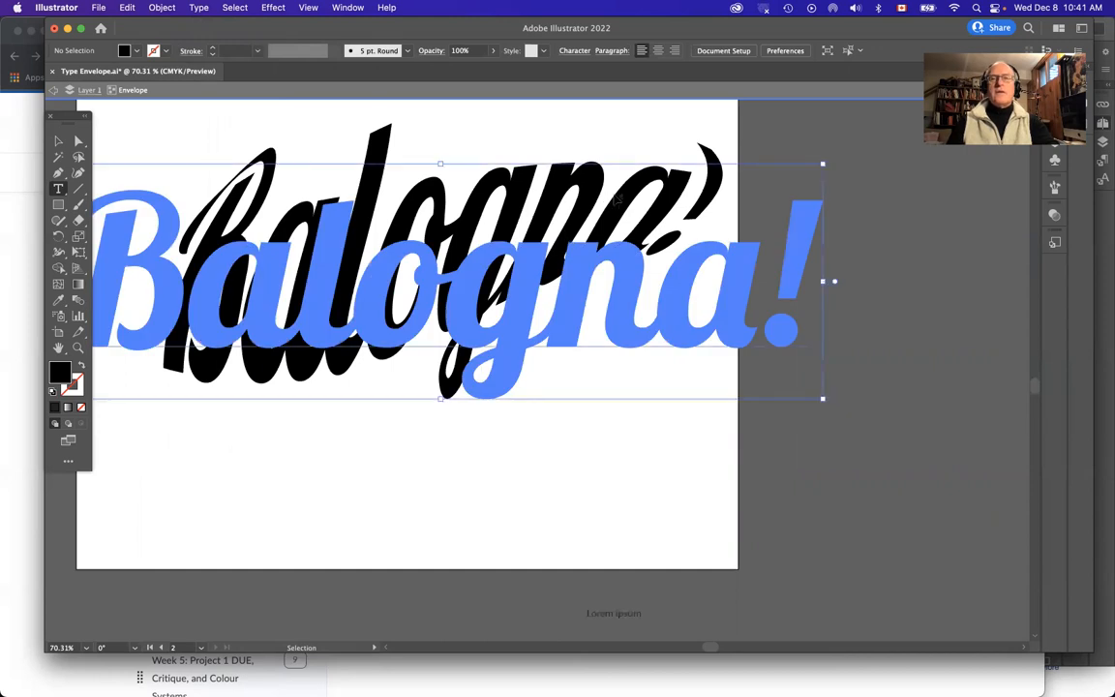
click(749, 154)
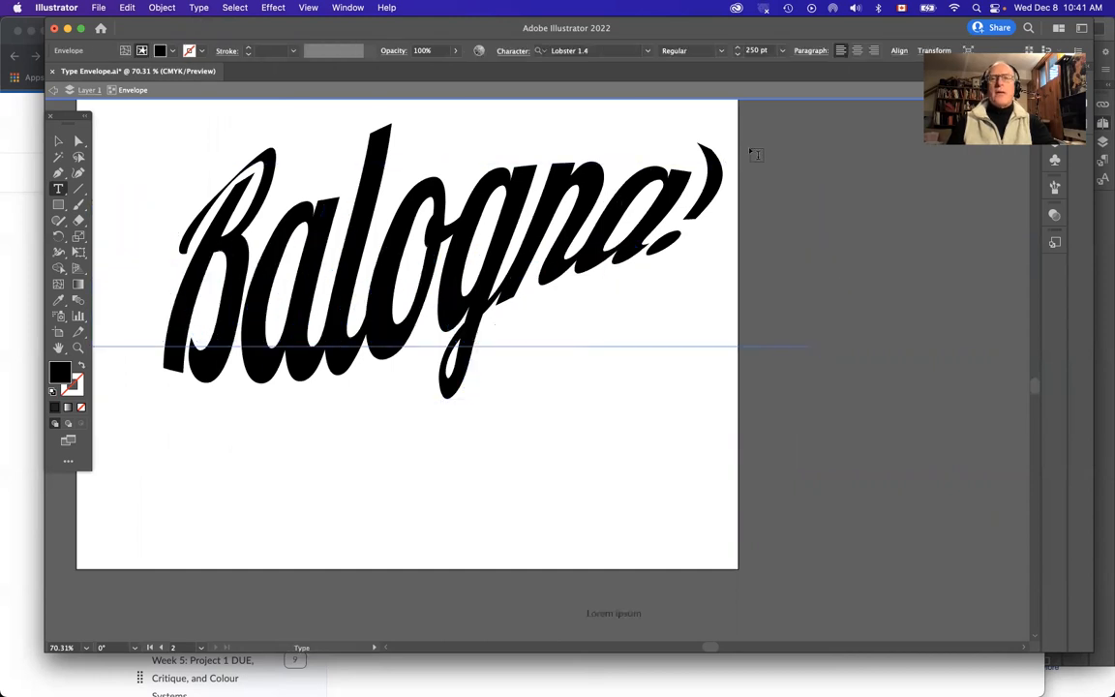
click(348, 8)
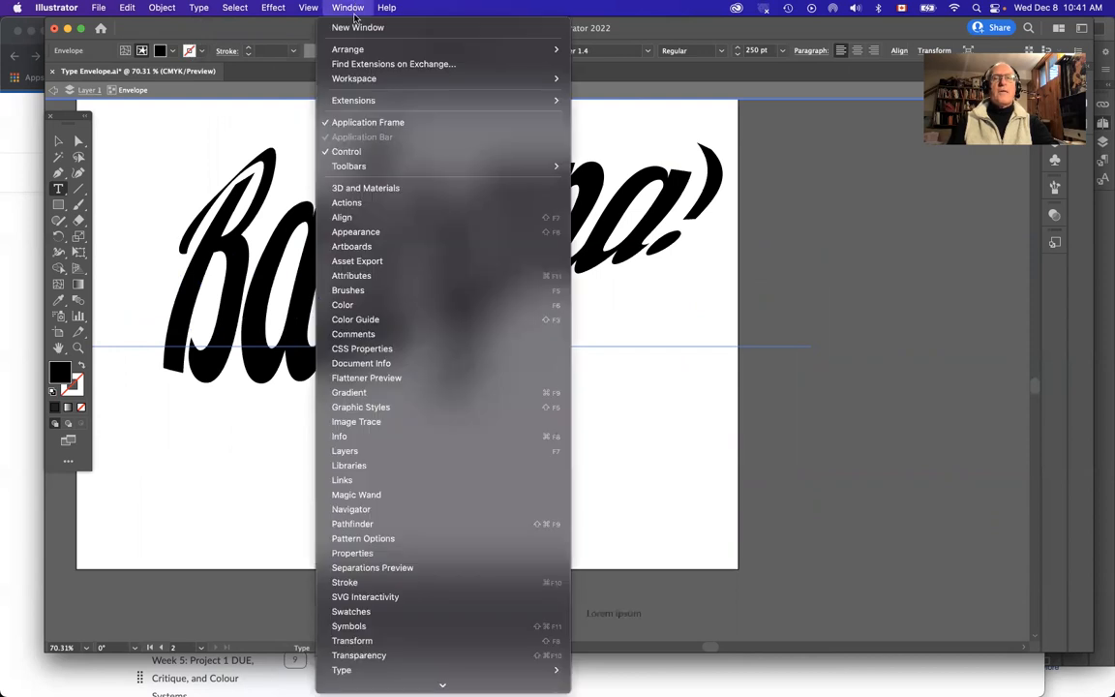
click(384, 233)
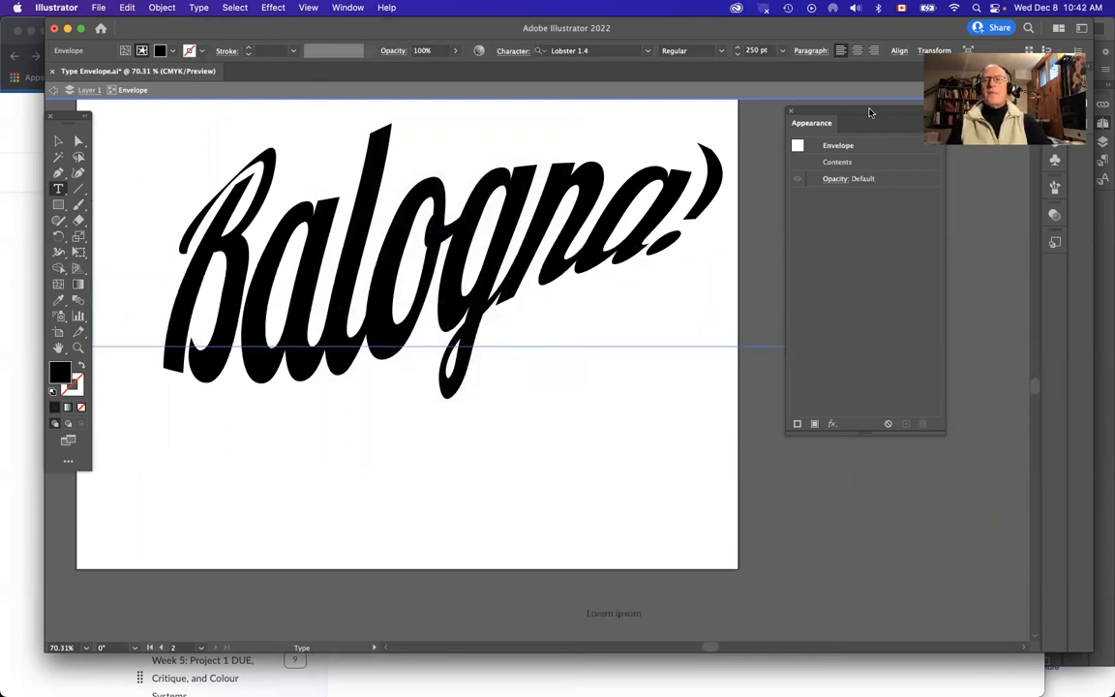
drag(870, 113, 840, 243)
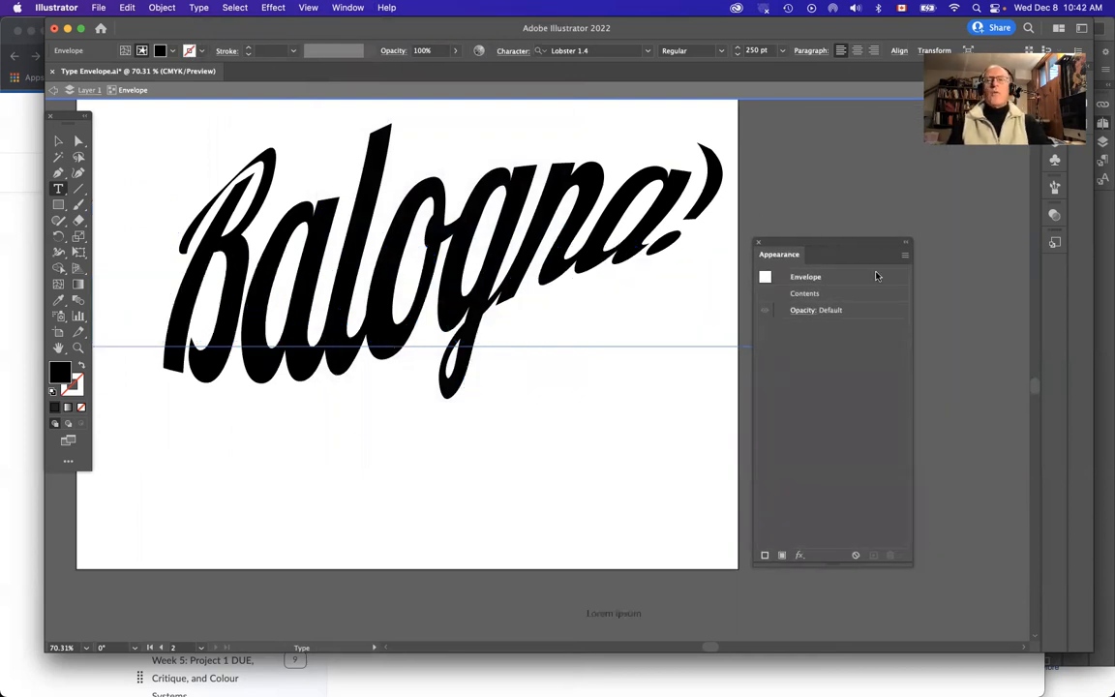
click(904, 258)
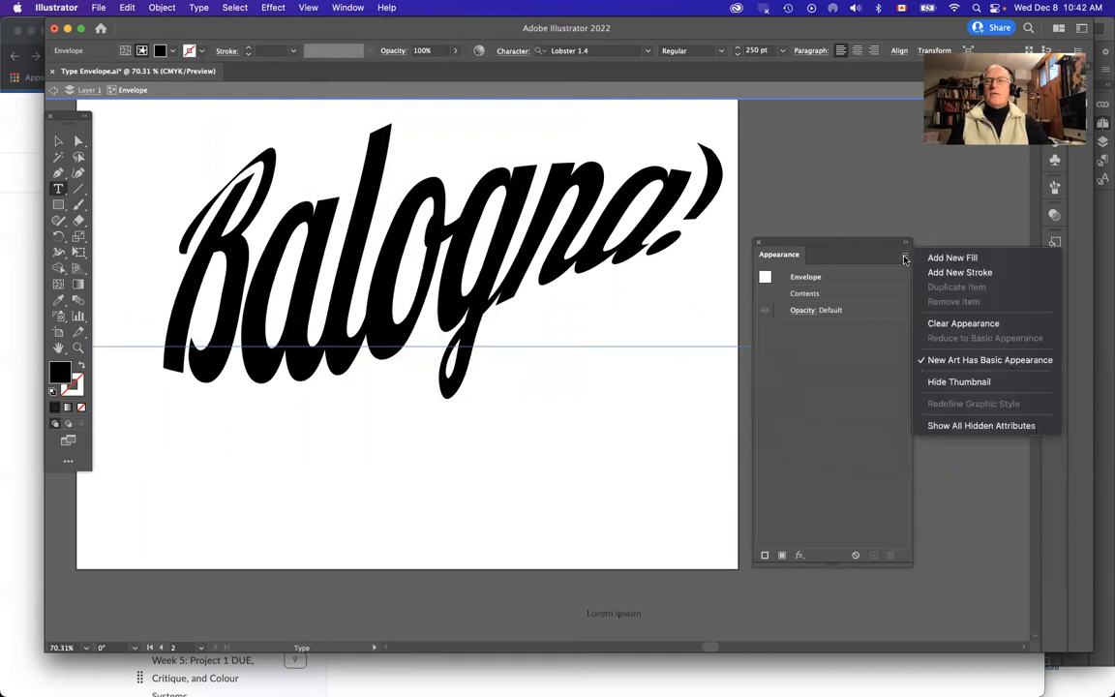
click(950, 263)
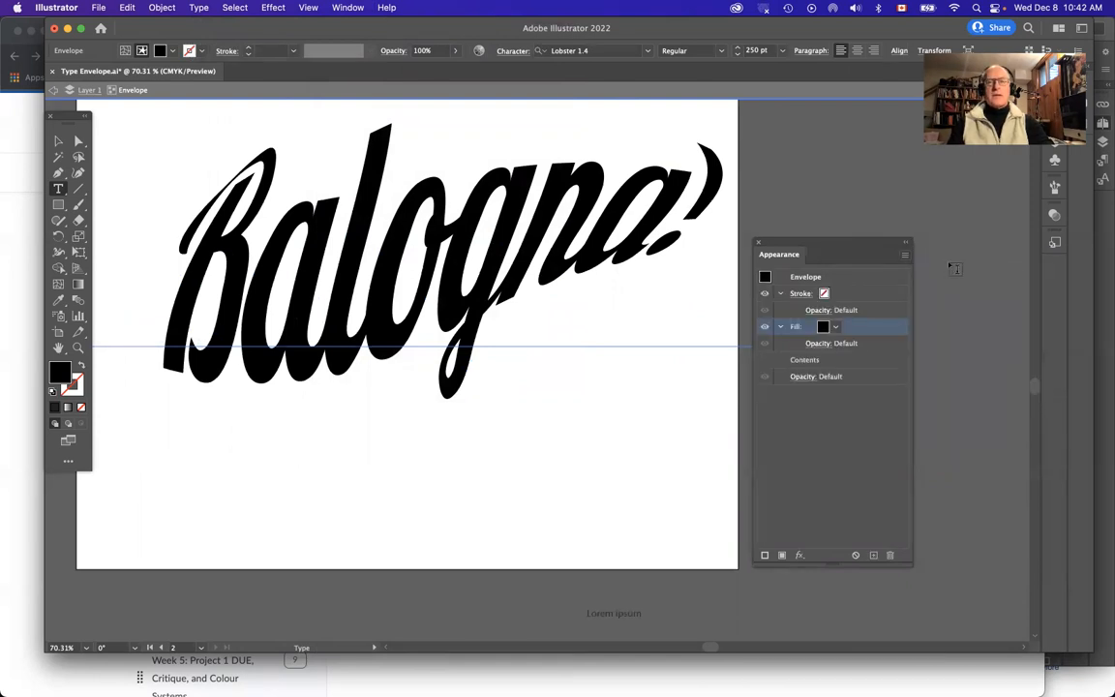
click(838, 331)
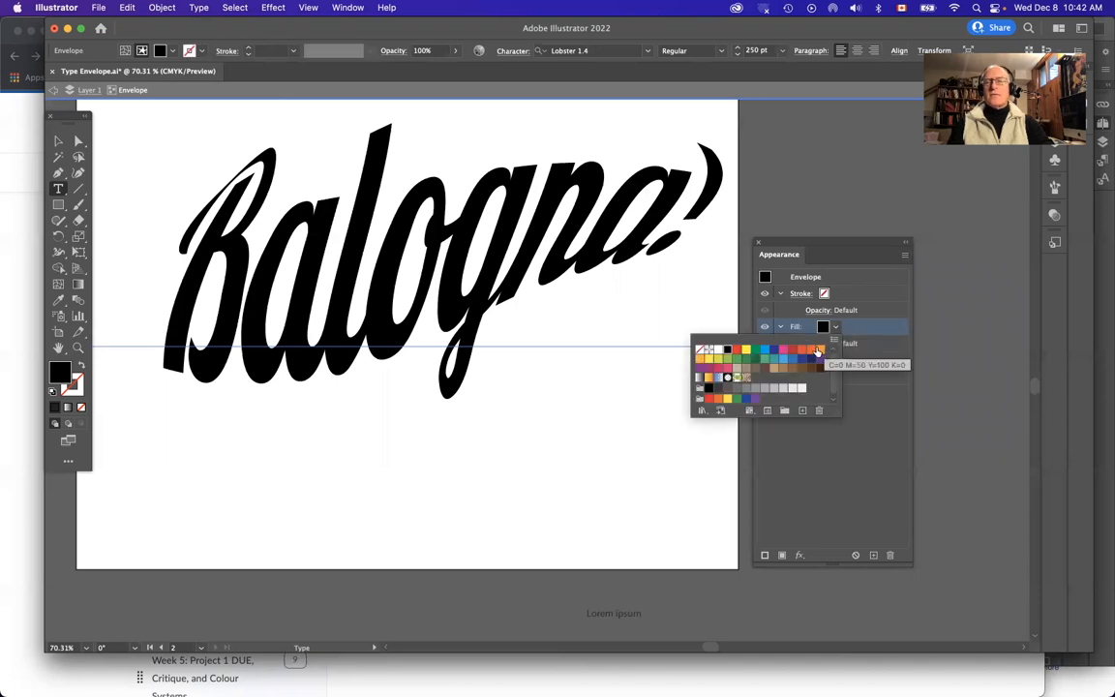
click(709, 359)
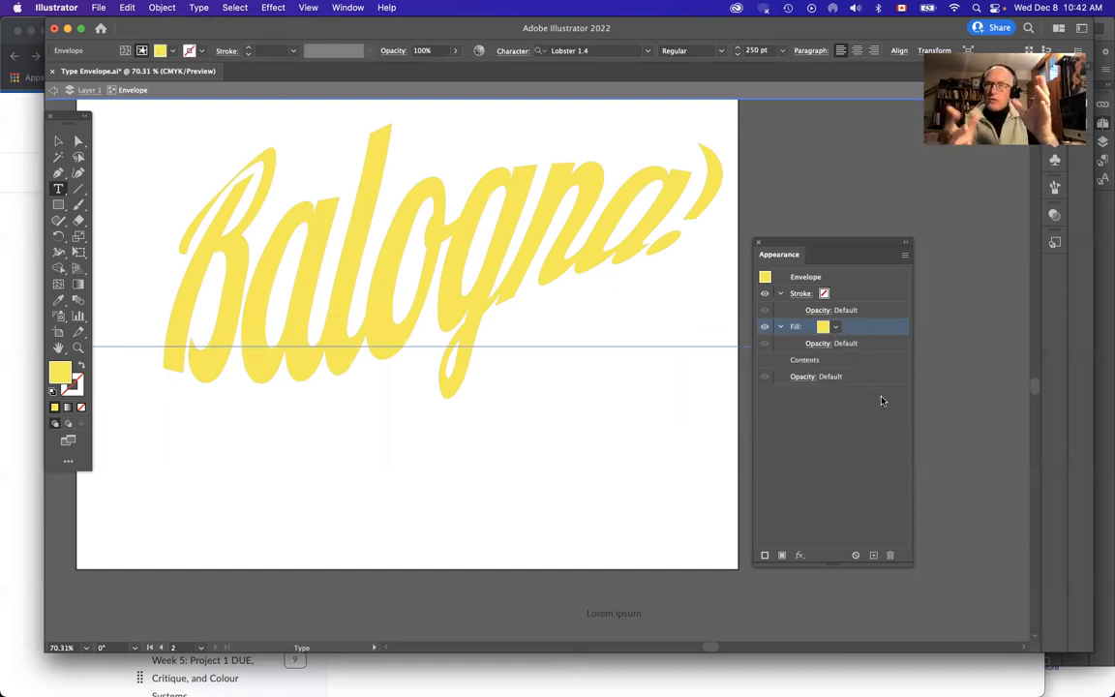
- Add a blue 20 pt stroke to the envelope's appearance and move it beneath the yellow fill
click(906, 255)
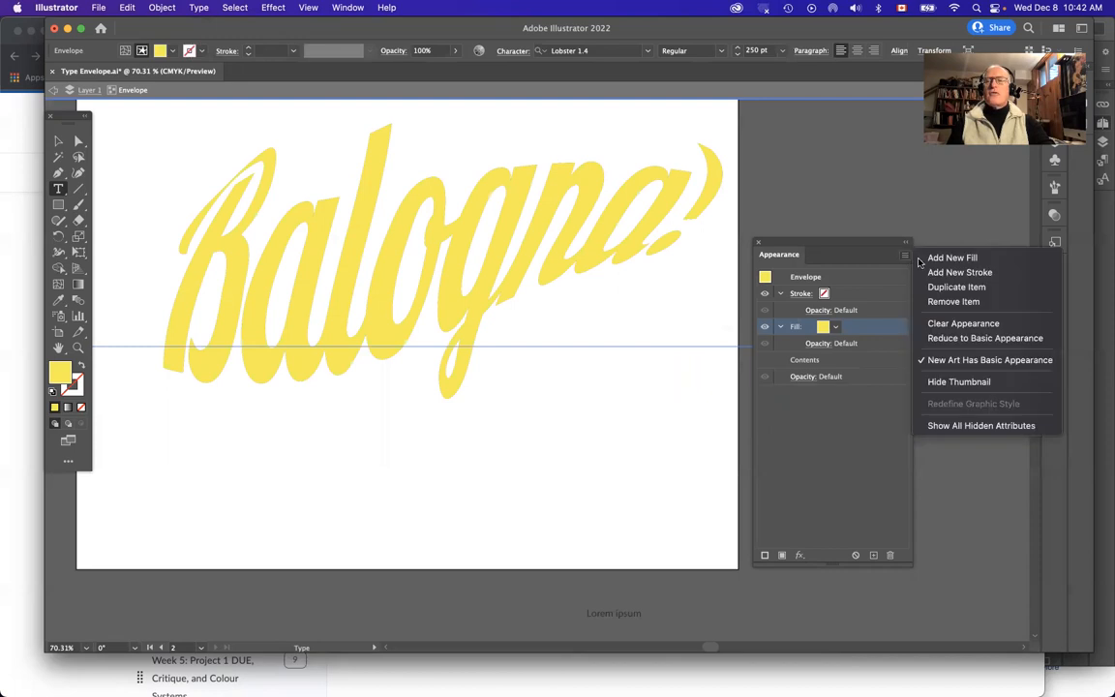
click(953, 273)
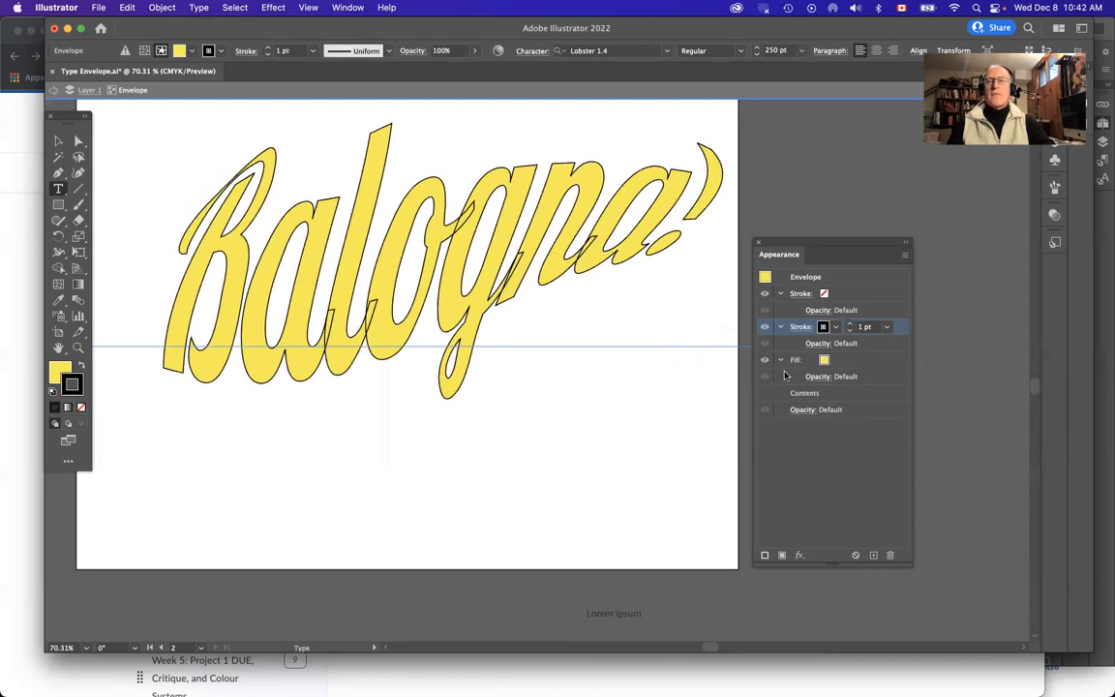
click(824, 327)
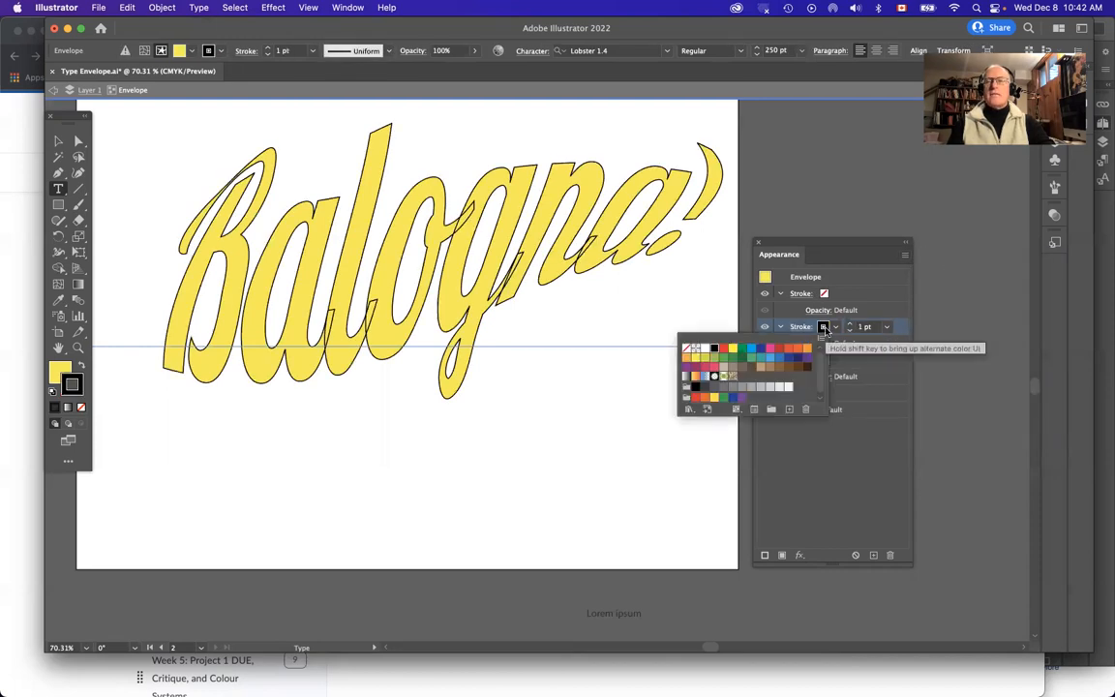
click(780, 358)
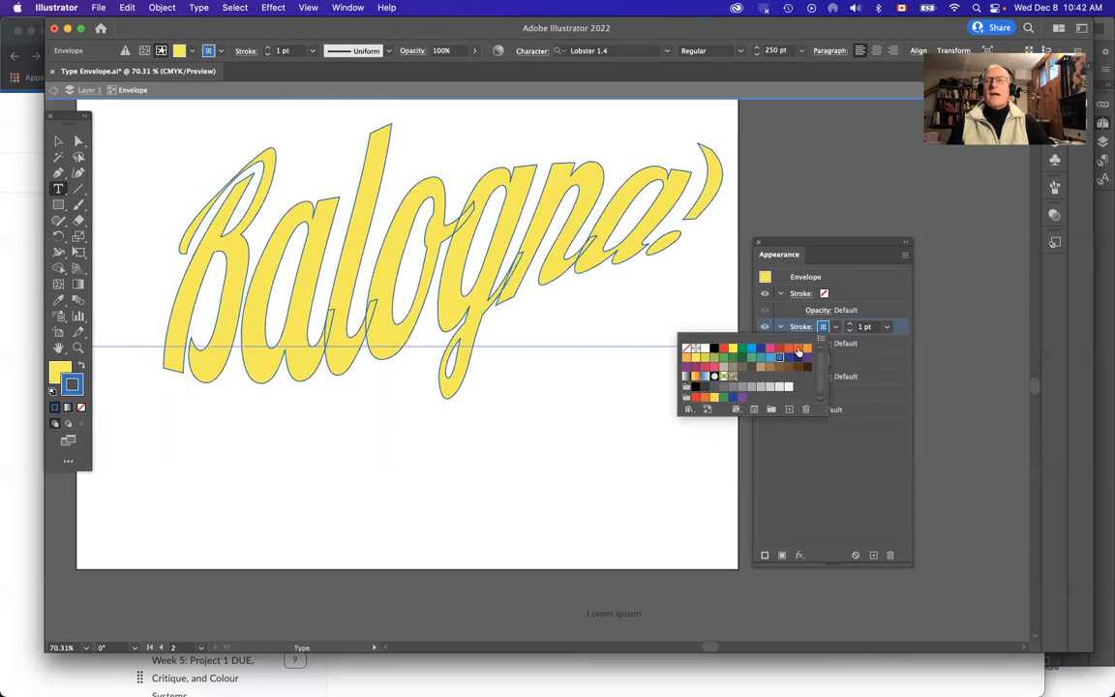
click(889, 330)
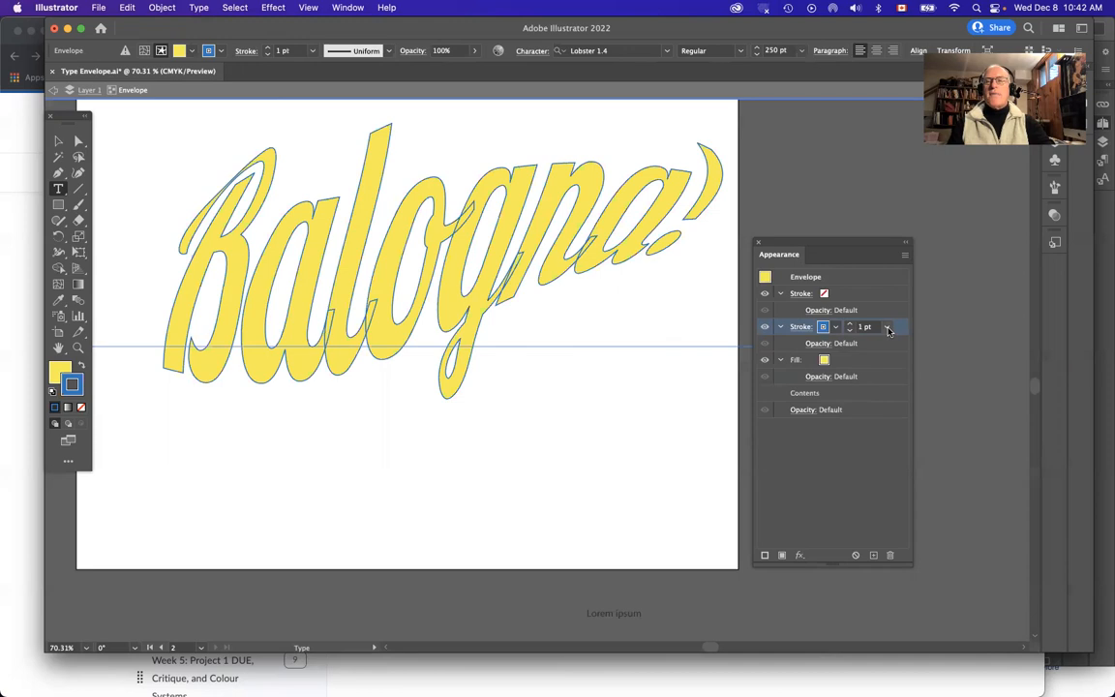
click(889, 331)
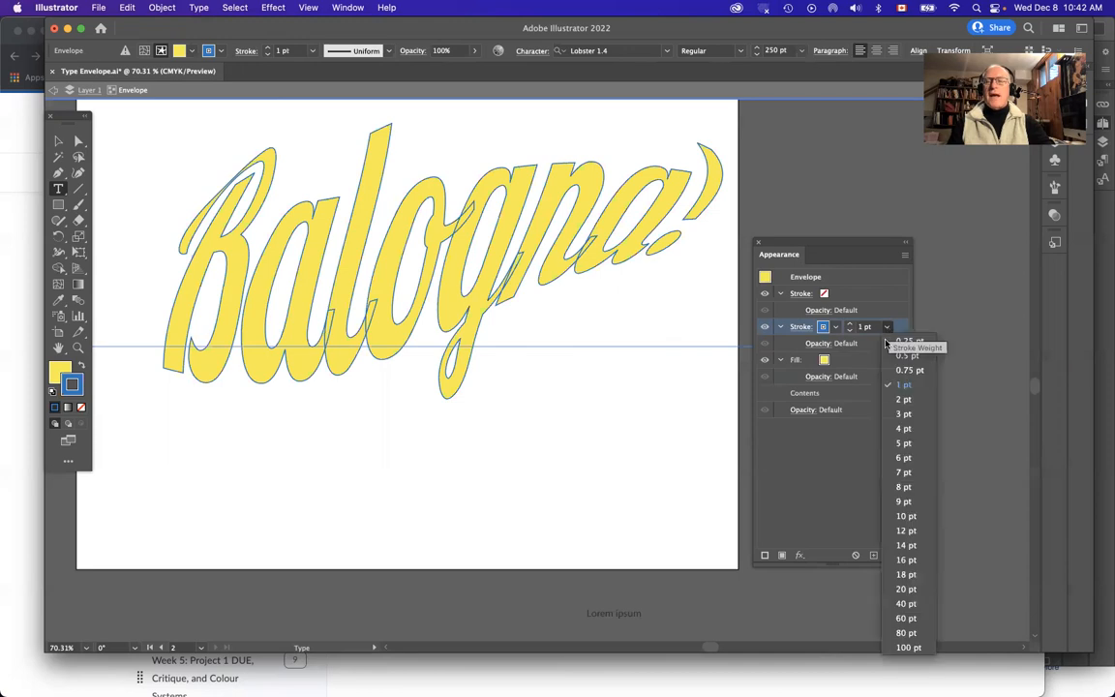
click(902, 589)
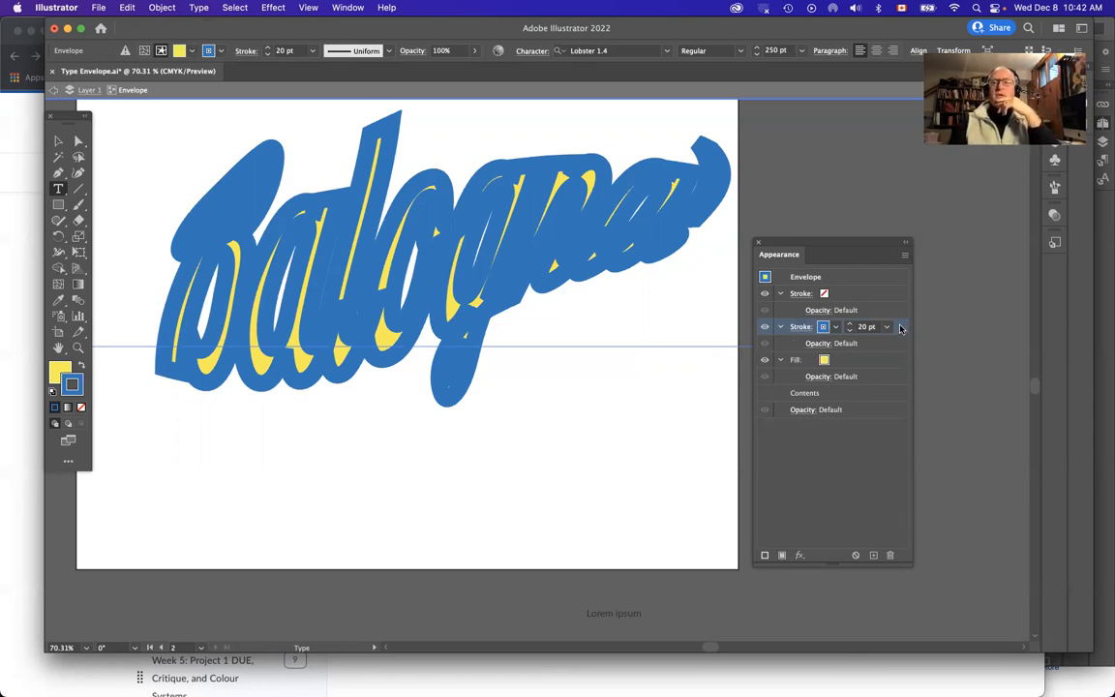
drag(901, 328, 880, 391)
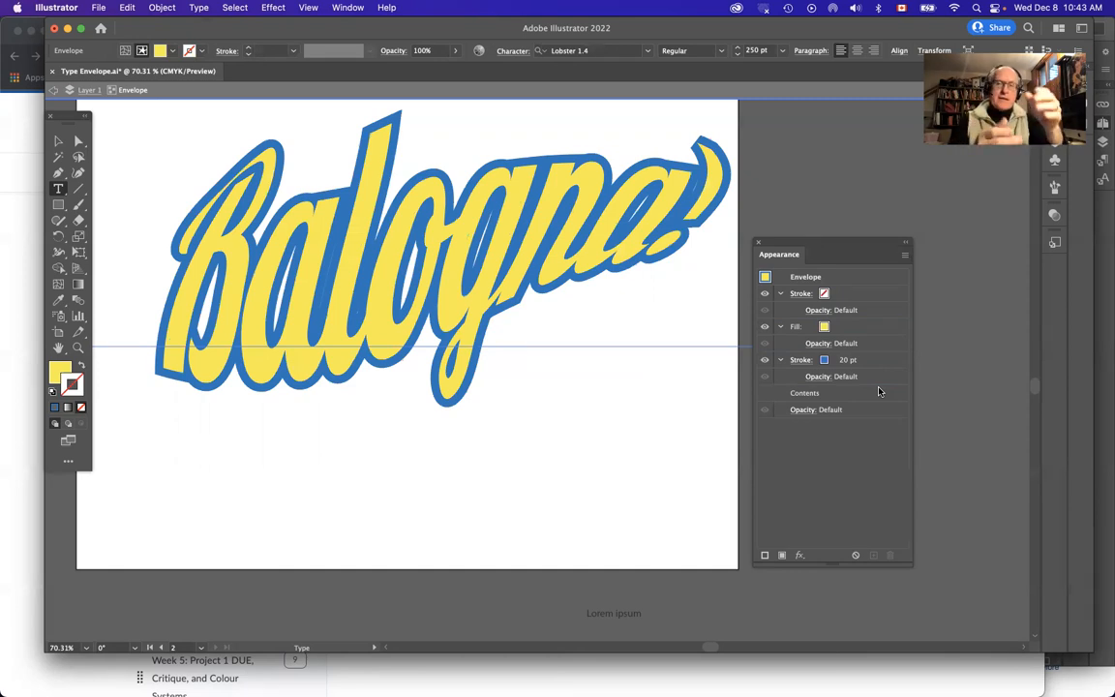
- Give the blue stroke round caps and round corner joins, keeping its weight at 20 pt
click(800, 362)
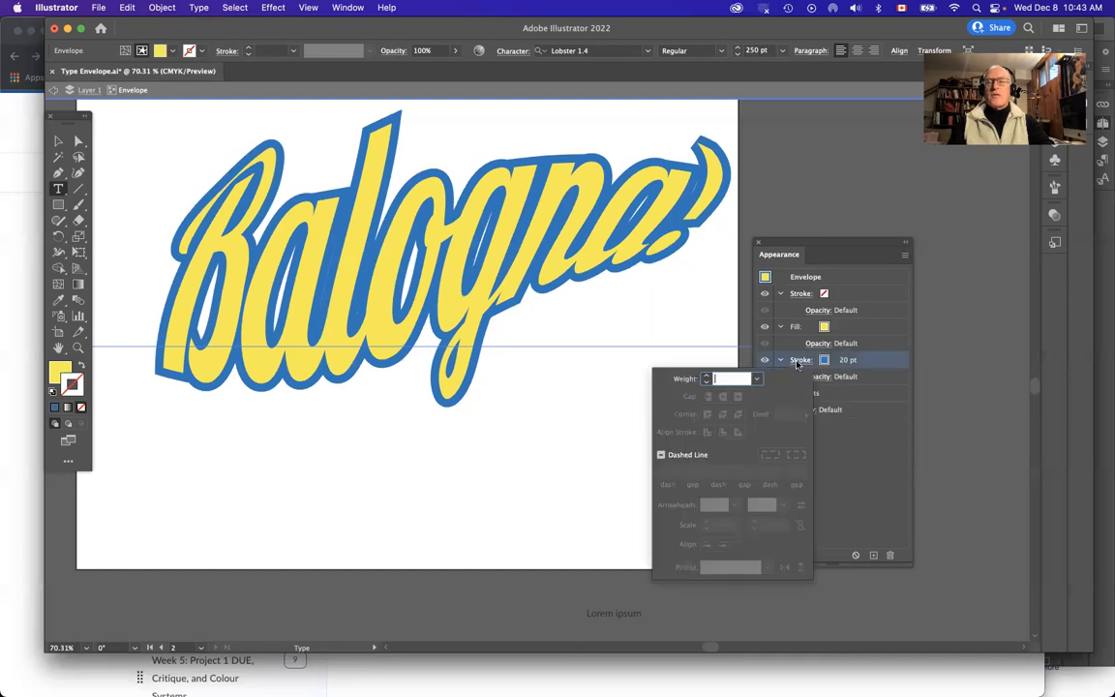
click(756, 379)
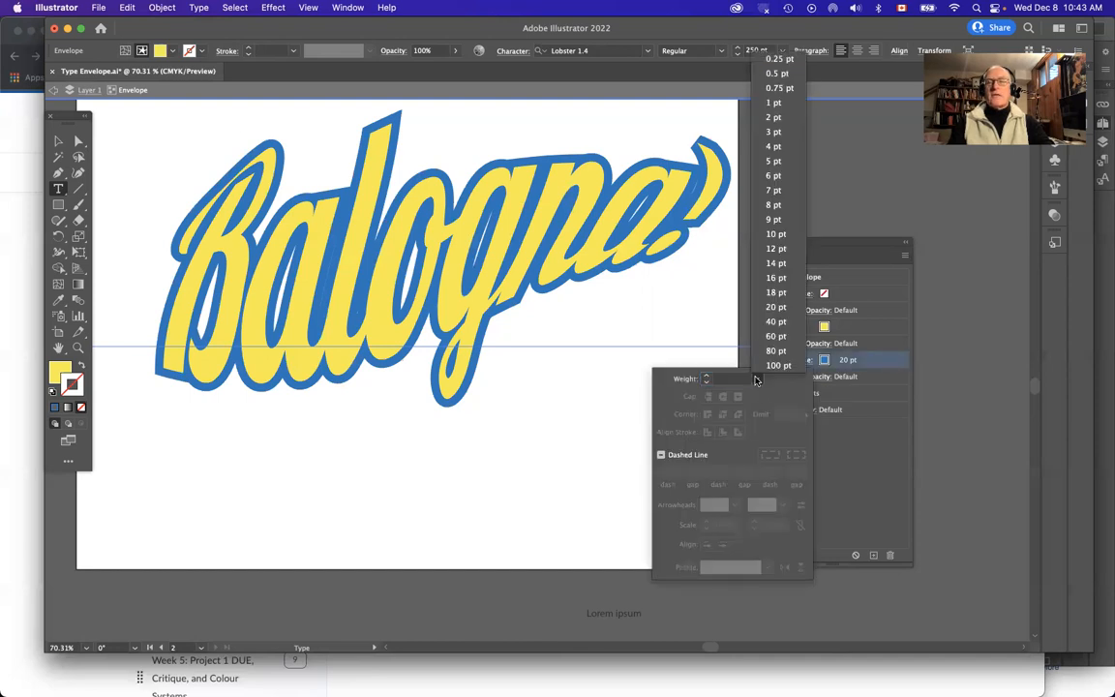
click(775, 307)
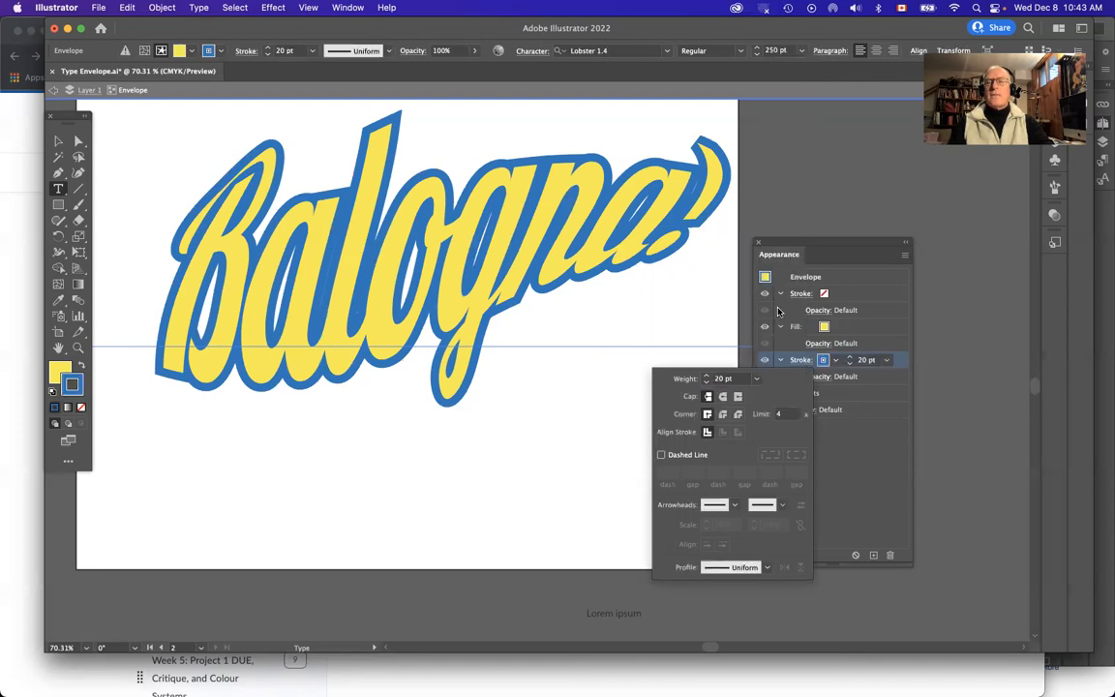
click(723, 398)
click(724, 414)
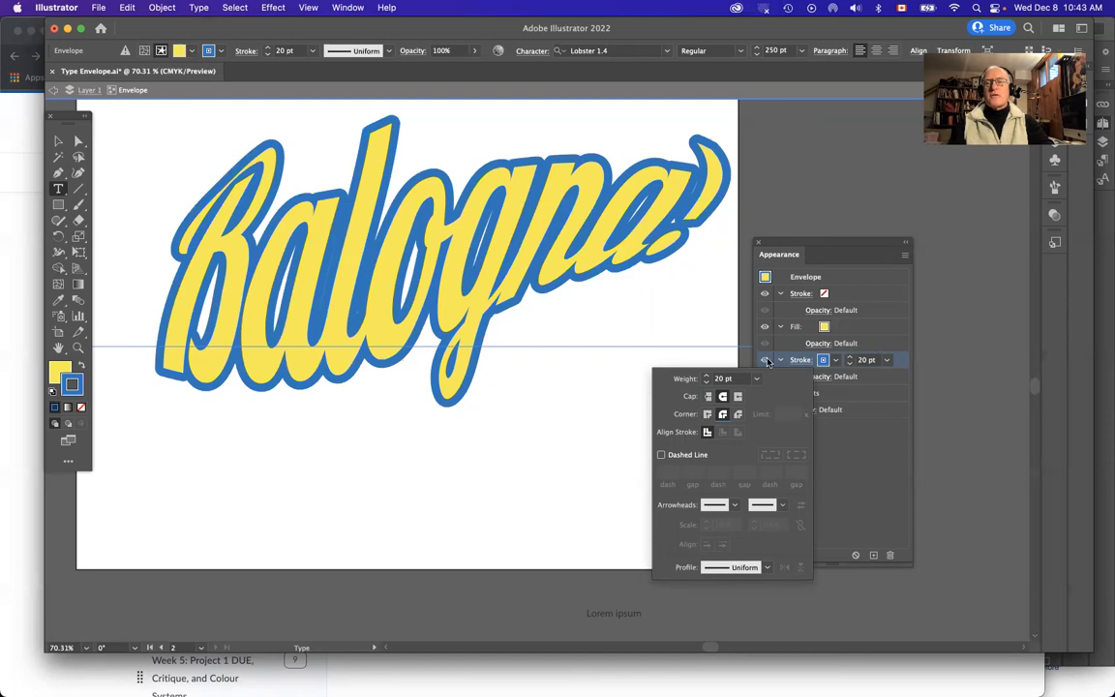
click(881, 445)
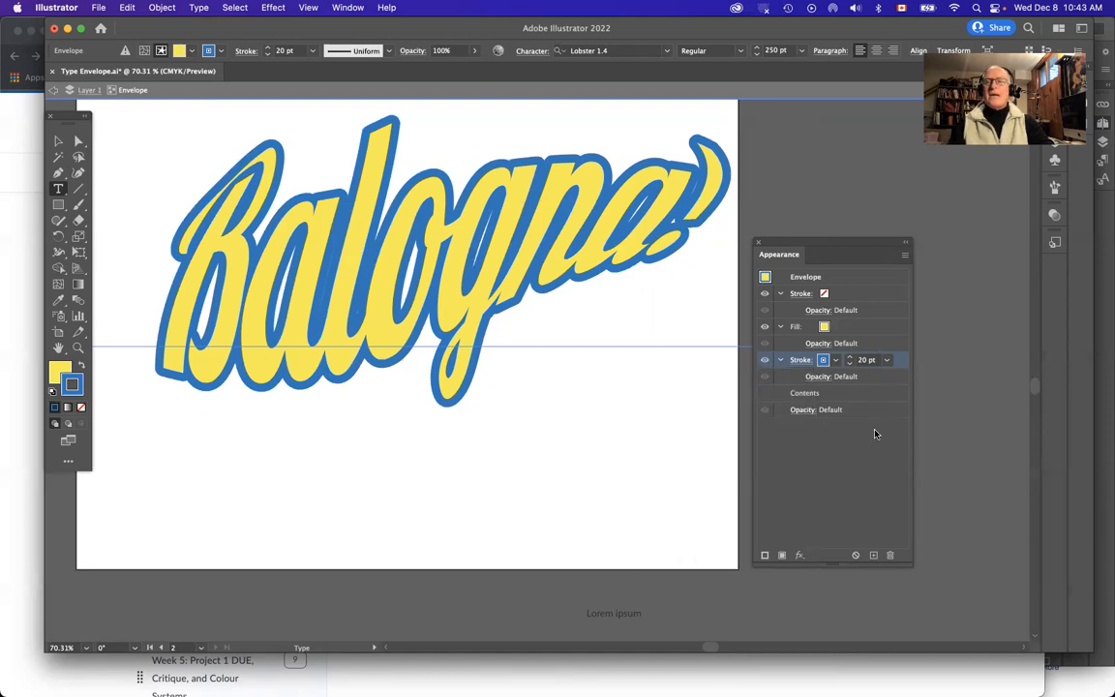
- Add another stroke beneath the yellow fill, set its weight to 80 pt and colour it orange
click(905, 255)
click(955, 274)
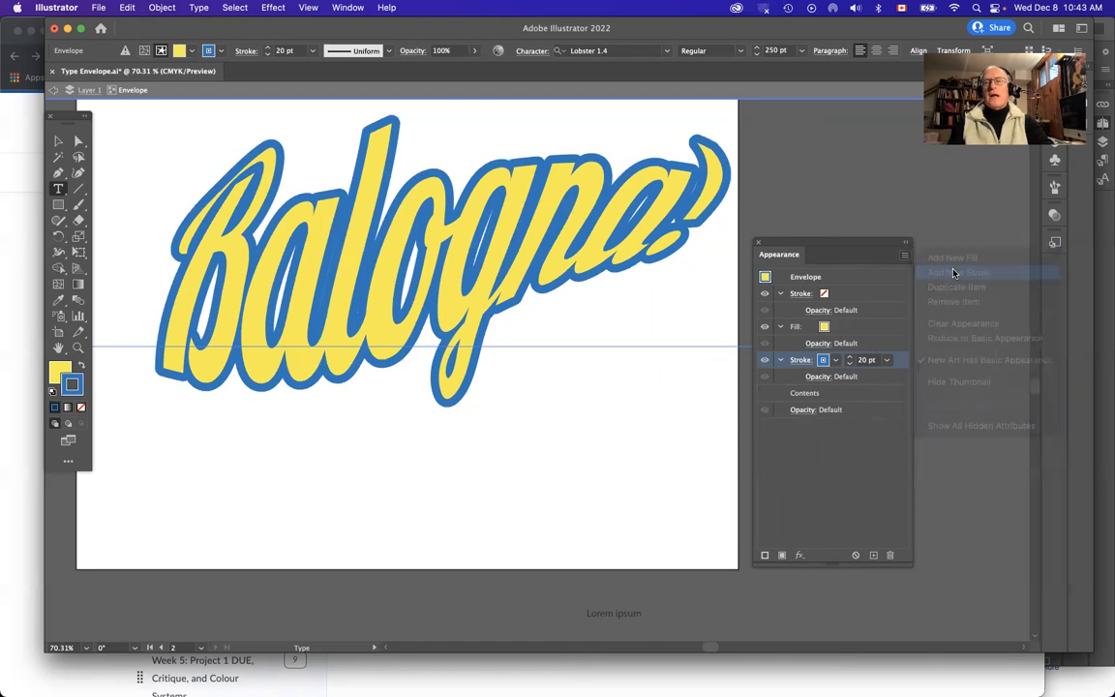
click(886, 361)
click(906, 666)
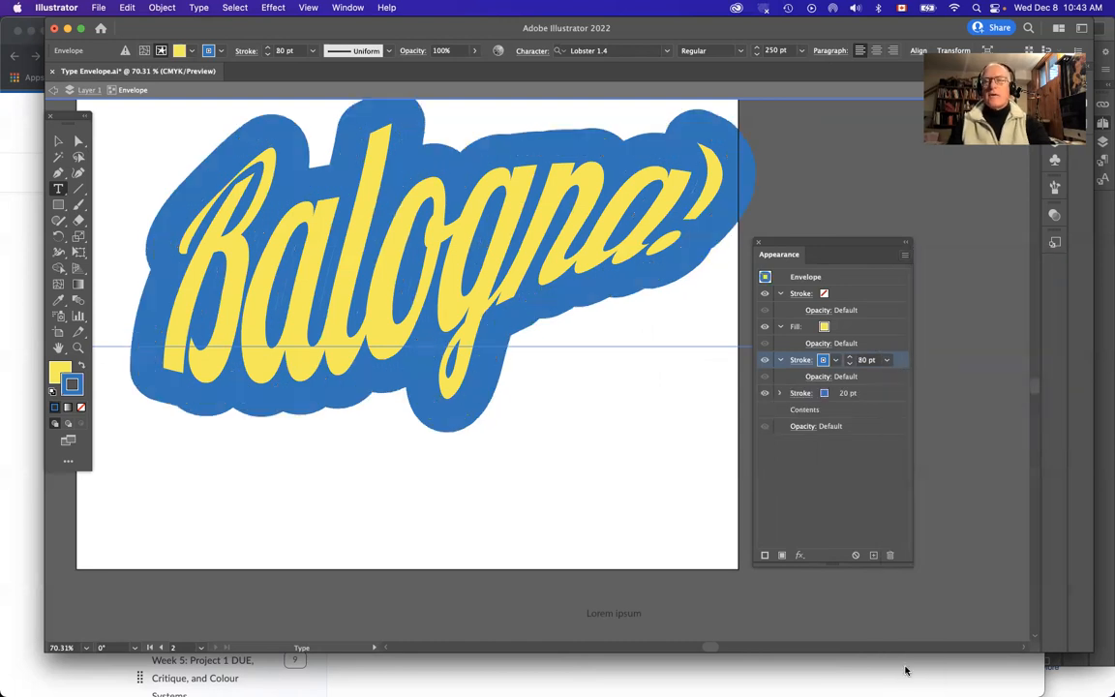
click(836, 360)
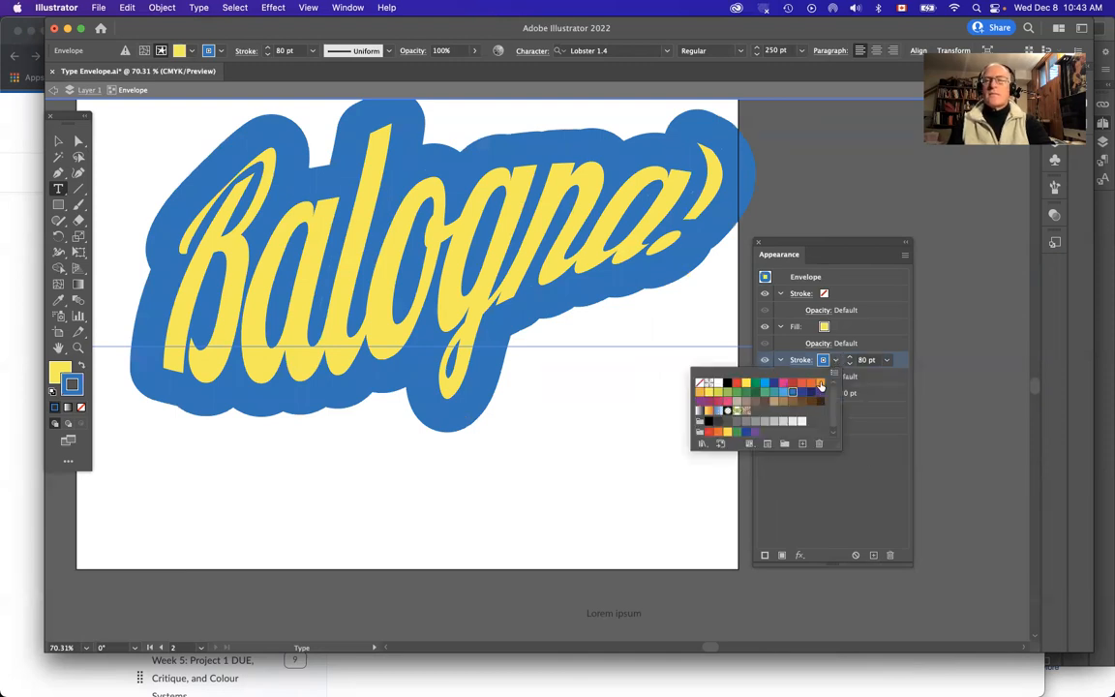
click(812, 384)
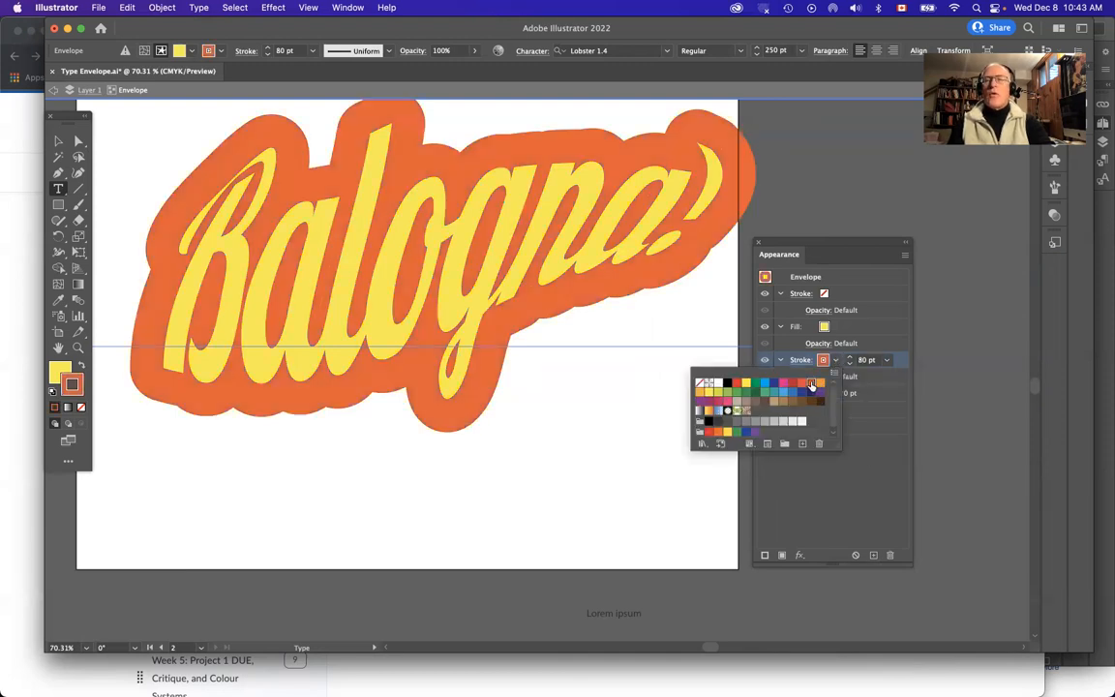
- Move the orange 80 pt stroke beneath the blue 20 pt stroke and exit the envelope's isolation mode
click(897, 364)
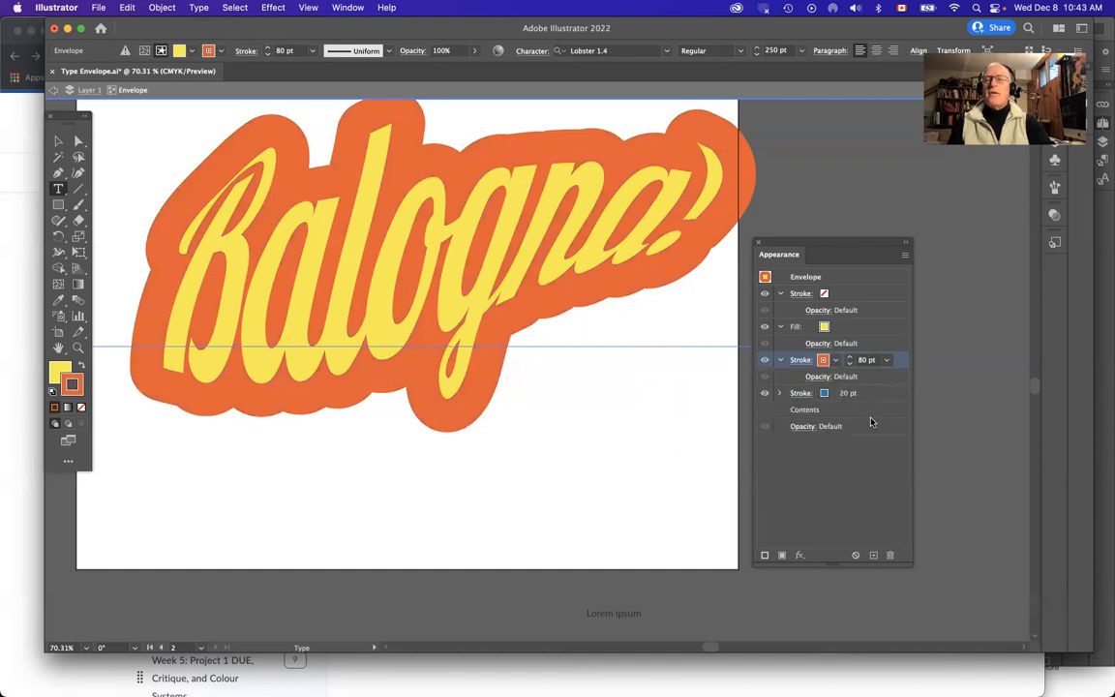
drag(874, 360, 876, 400)
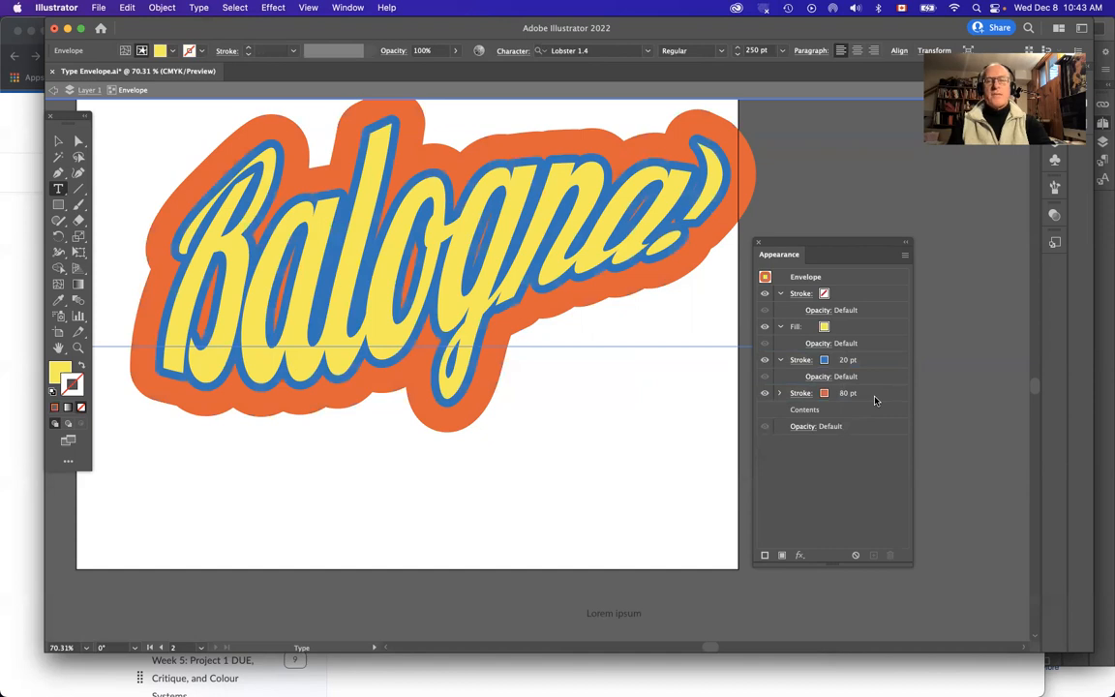
scroll(619, 415, down, 5)
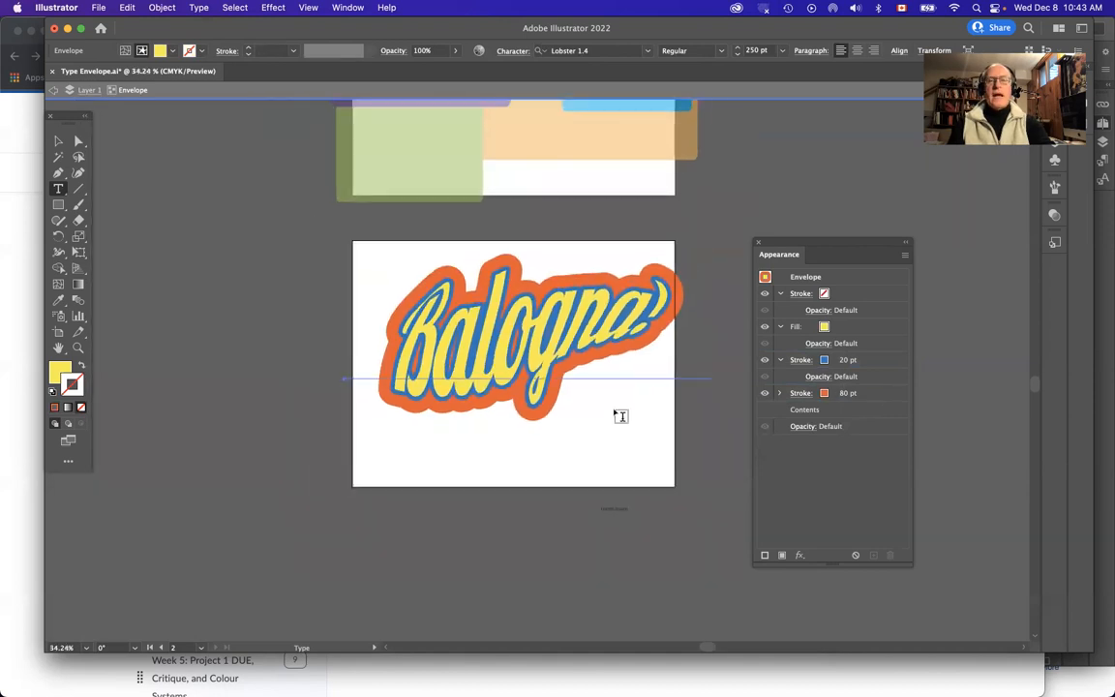
super+click(706, 442)
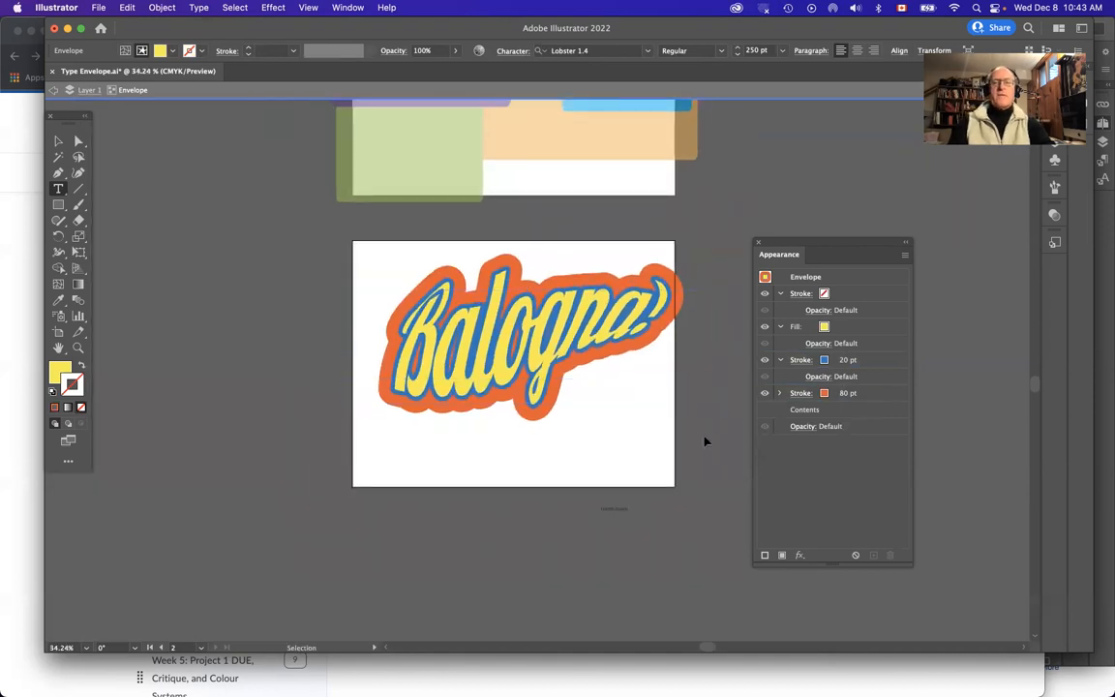
click(53, 91)
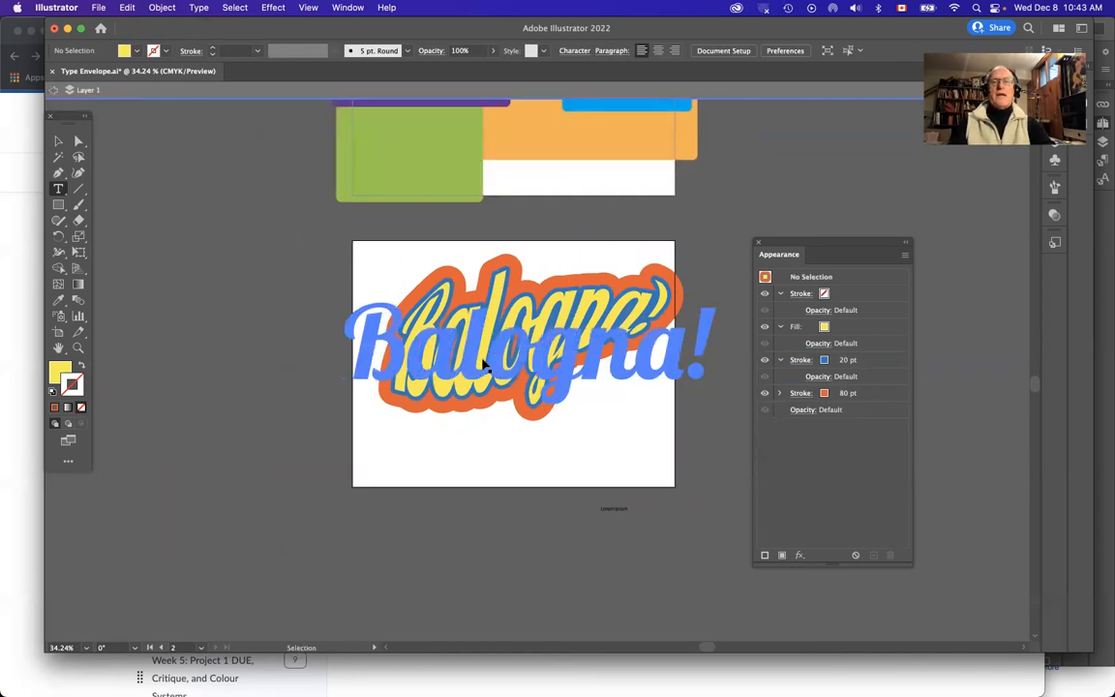
- Replace the text inside the warped lettering with "Hello!" and finish editing it
double_click(587, 358)
text(Hello!)
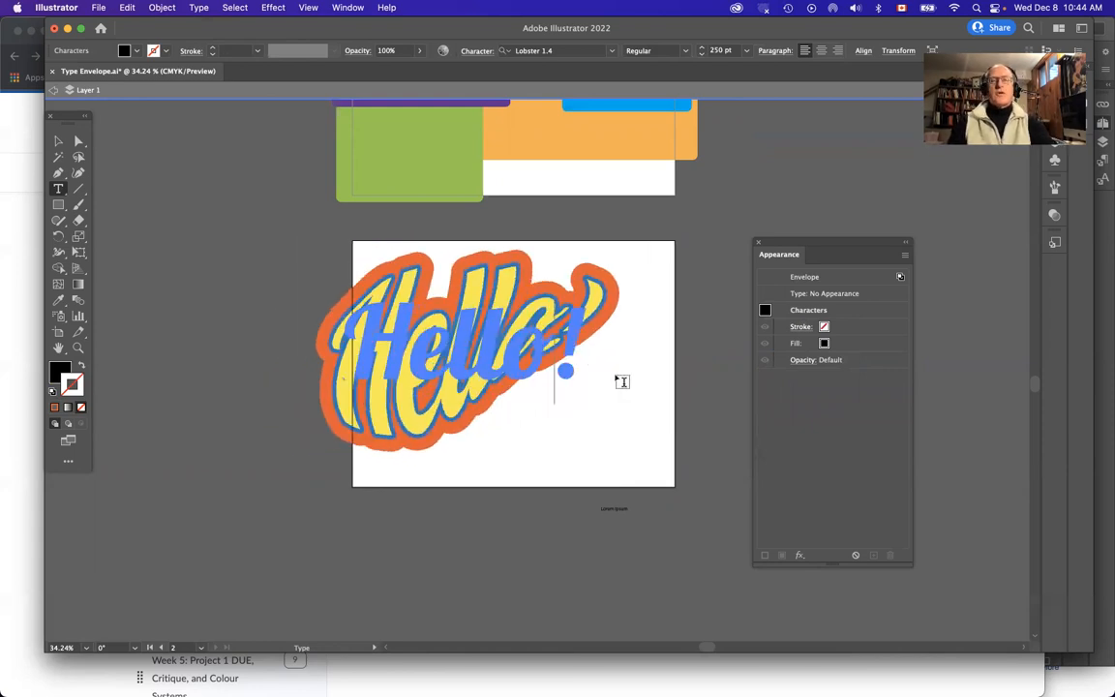
key(Escape)
click(638, 420)
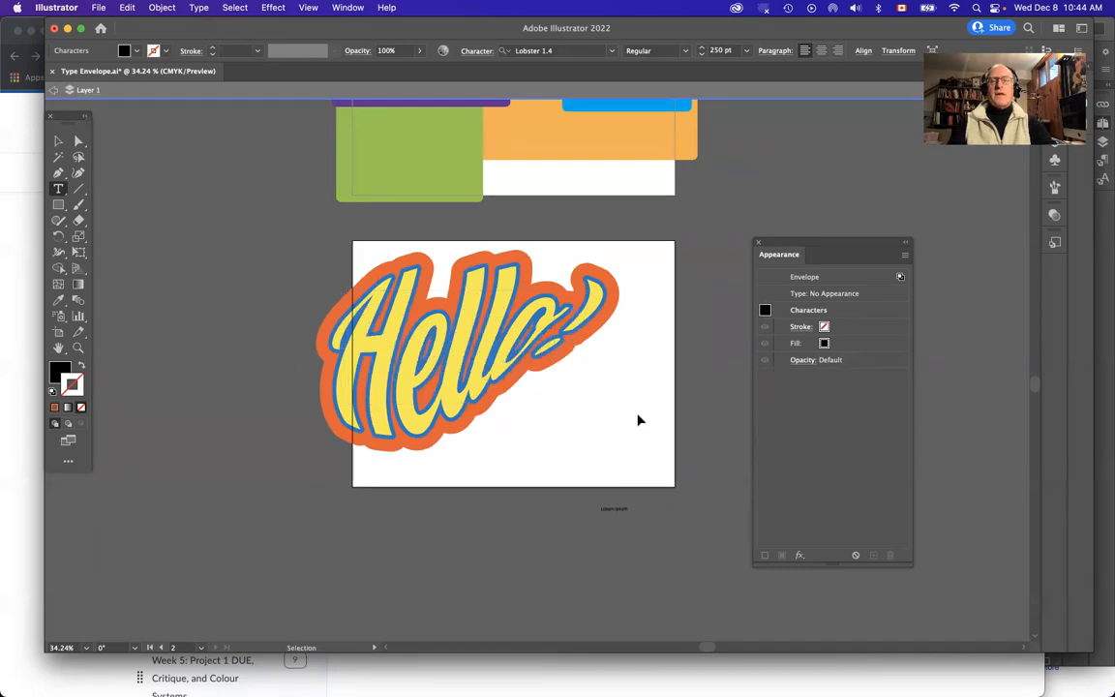
- Expand the appearance of the "Hello!" envelope to inspect its paths in outline view, and undo the expansion
click(523, 380)
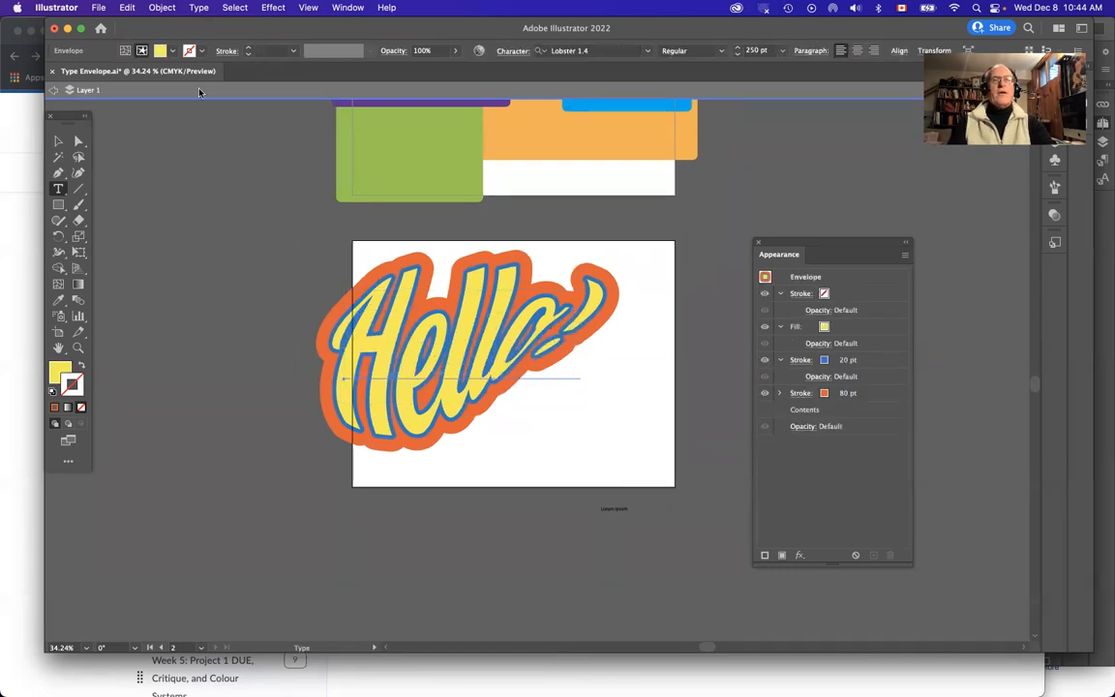
click(162, 8)
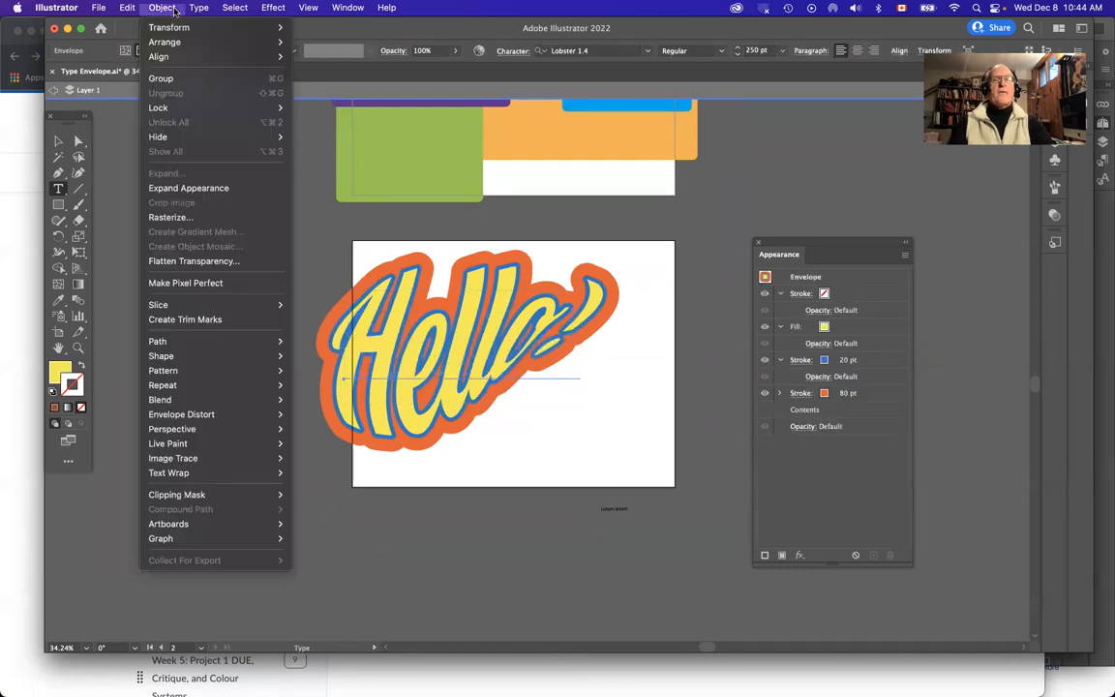
click(189, 188)
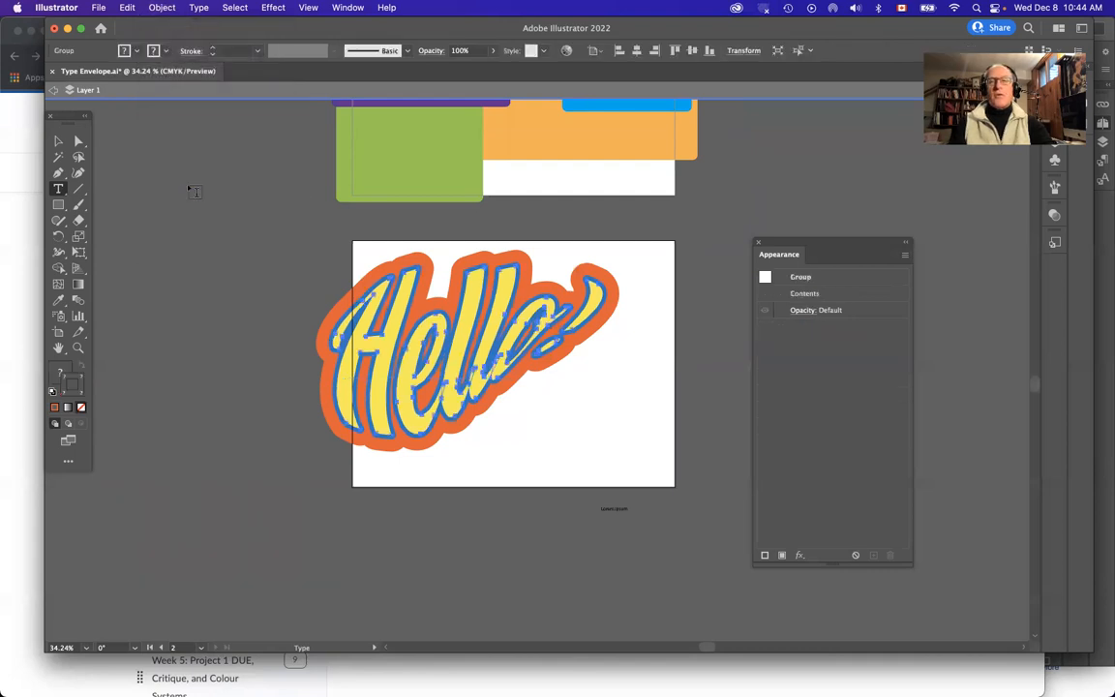
key(super+y)
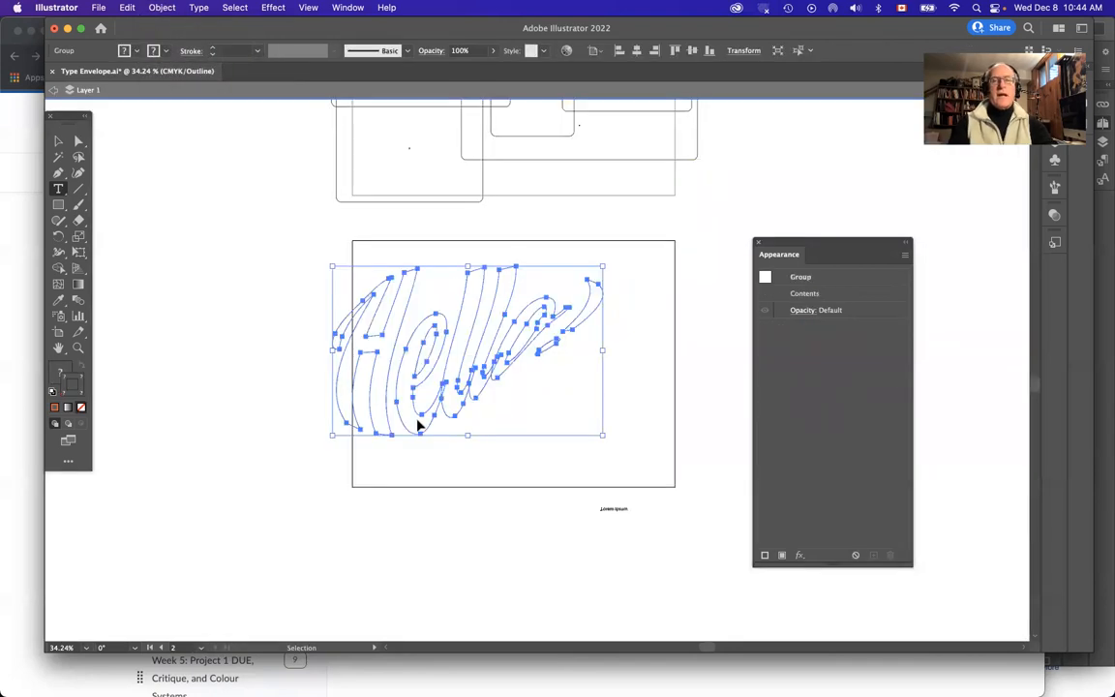
key(super+z)
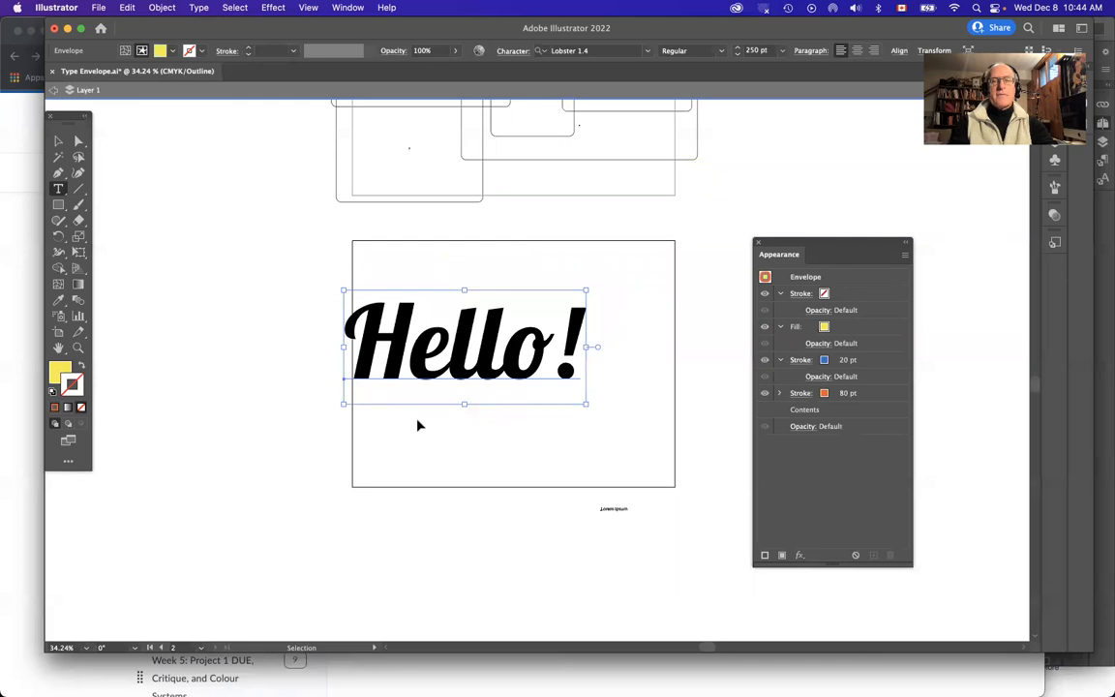
key(super+Tab)
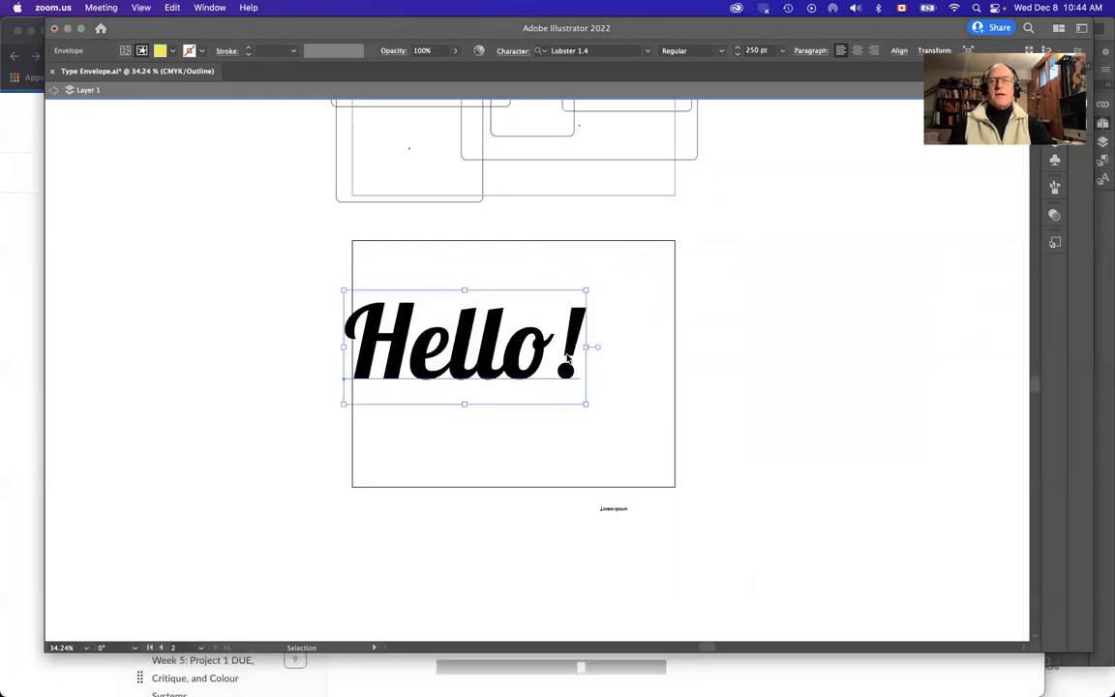
key(super+Tab)
key(super+shift+Tab)
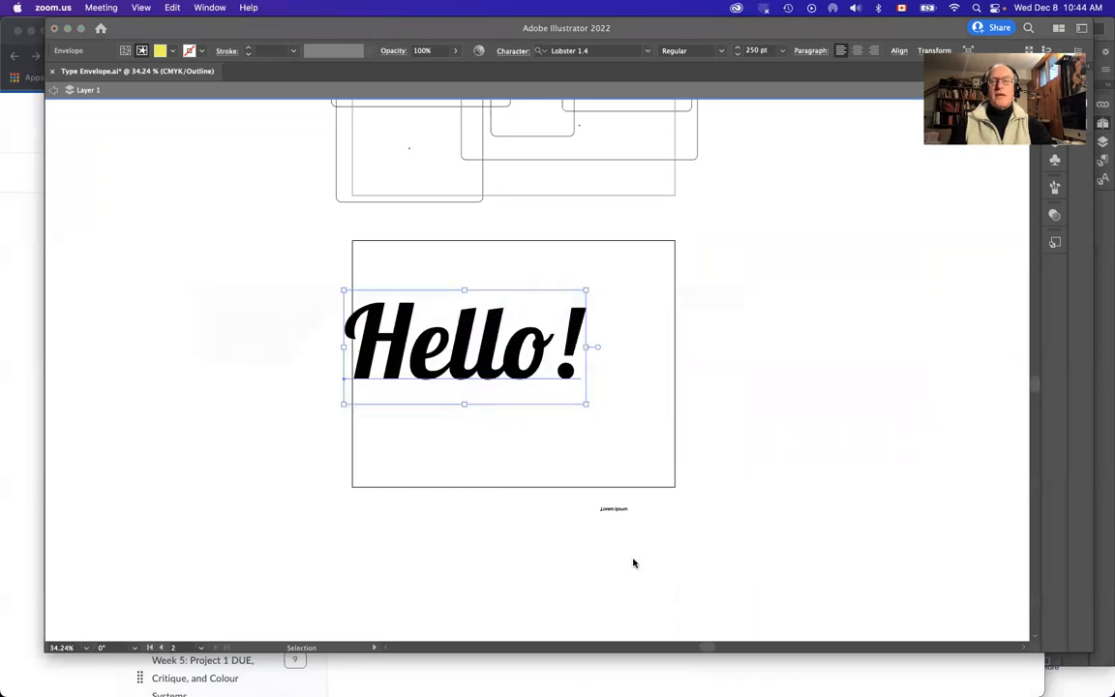